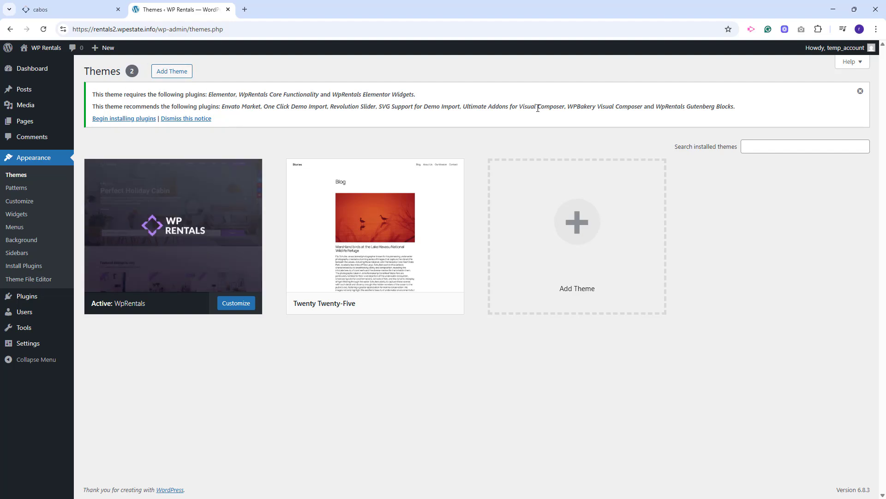
Open the theme's plugin installer and bulk-install all ten required and recommended plugins.
left_click(121, 119)
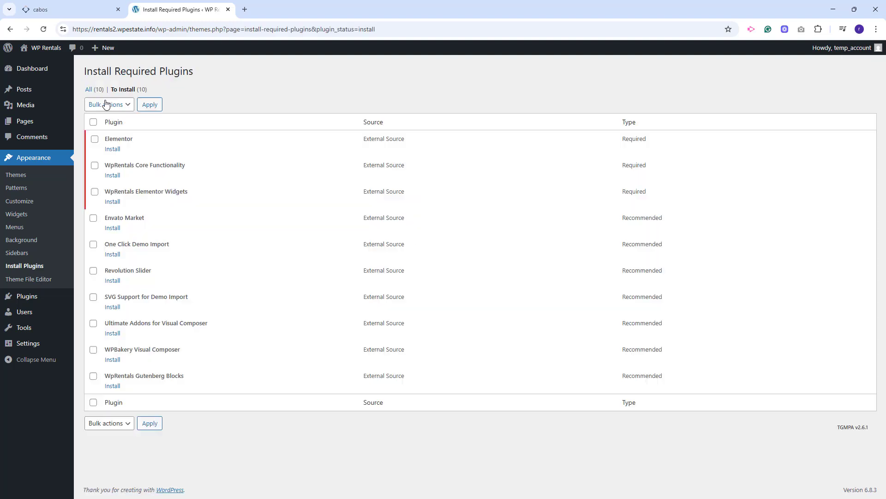
left_click(94, 122)
left_click(112, 104)
left_click(100, 126)
left_click(149, 104)
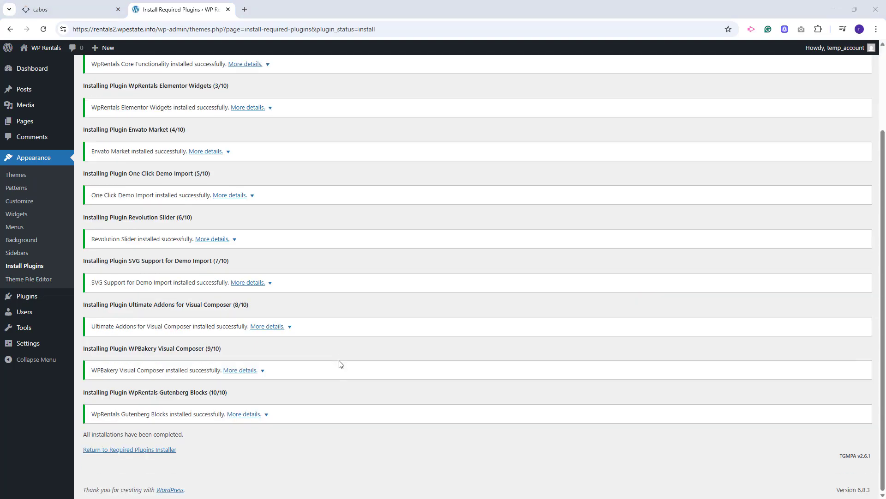
Activate the required plugins: WpRentals Core Functionality first, followed by Elementor and WpRentals Elementor Widgets together.
left_click(137, 449)
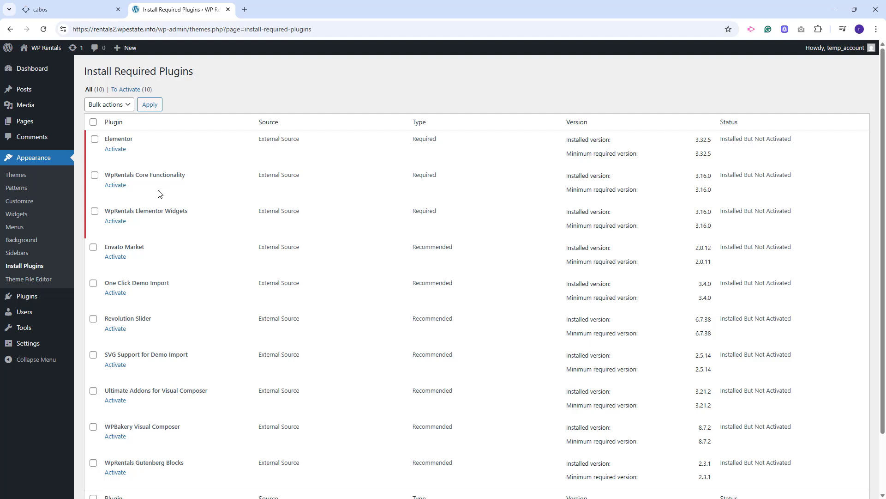
left_click(117, 185)
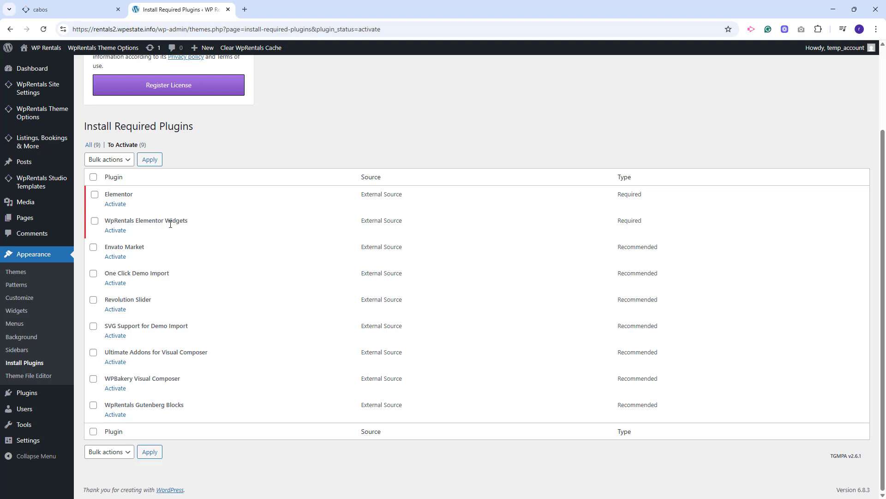
left_click(94, 220)
left_click(122, 159)
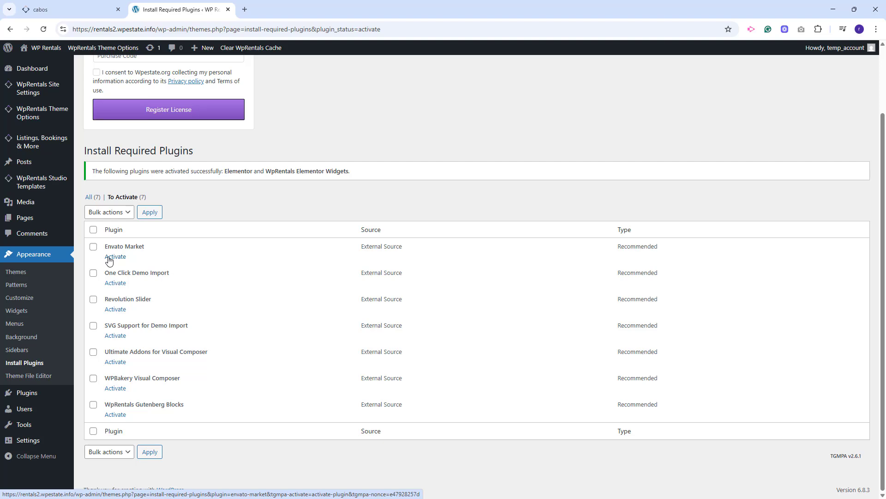
Activate Envato Market, One Click Demo Import, Revolution Slider and SVG Support individually, and the remaining three recommended plugins in bulk.
left_click(109, 259)
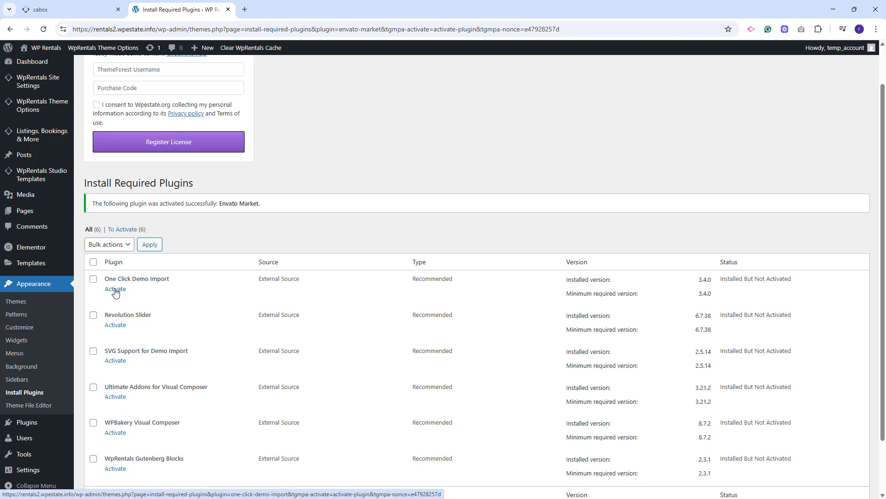
left_click(115, 289)
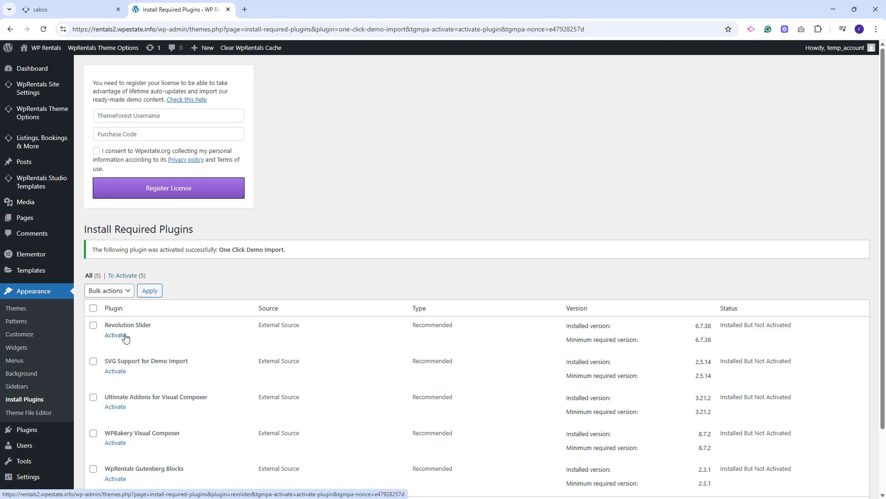
left_click(124, 336)
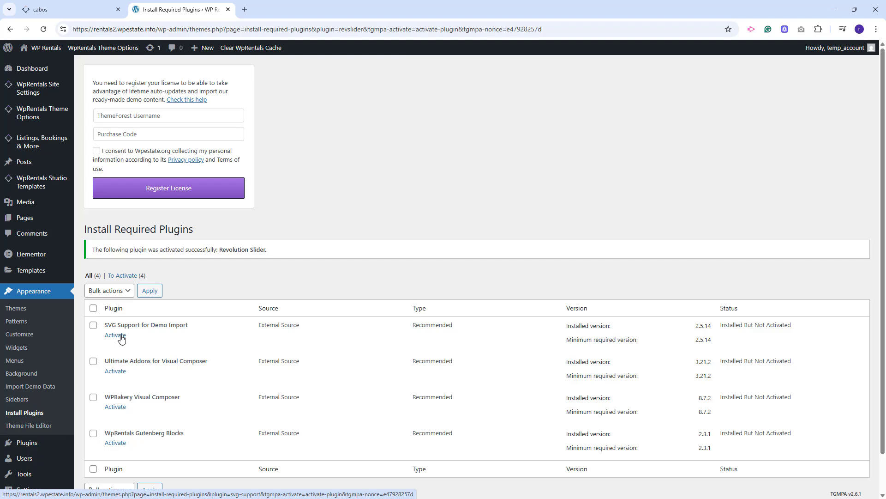
left_click(122, 336)
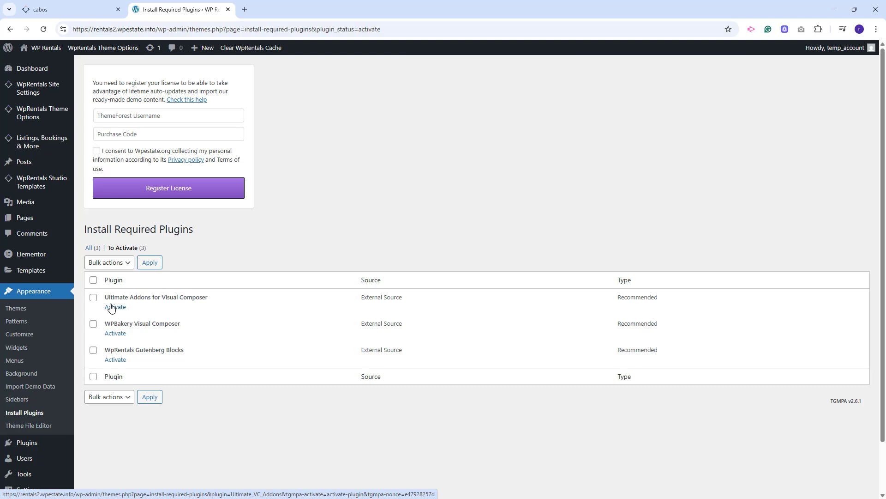
left_click(93, 280)
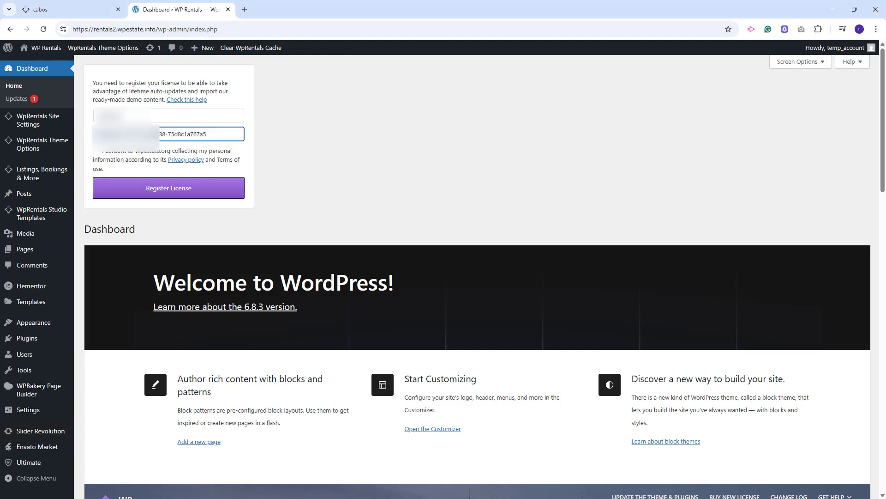
Consent to the data collection, submit the theme license registration, and open the WpRentals License page.
left_click(96, 151)
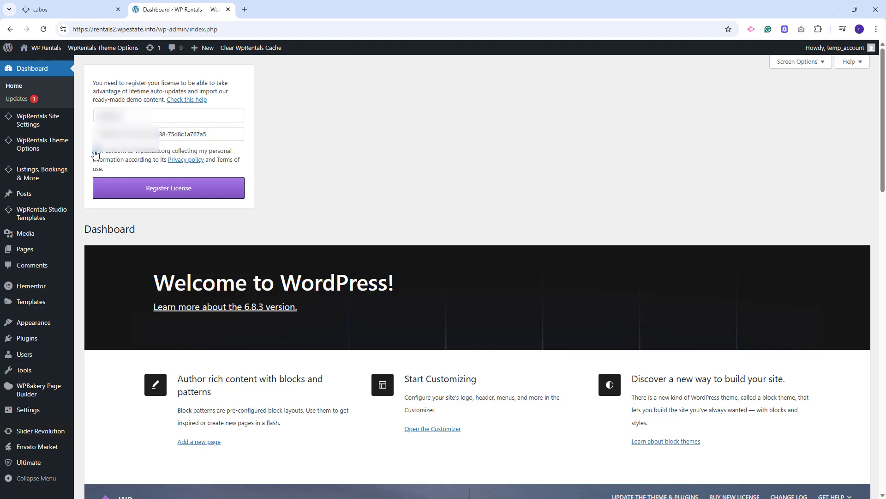
left_click(158, 193)
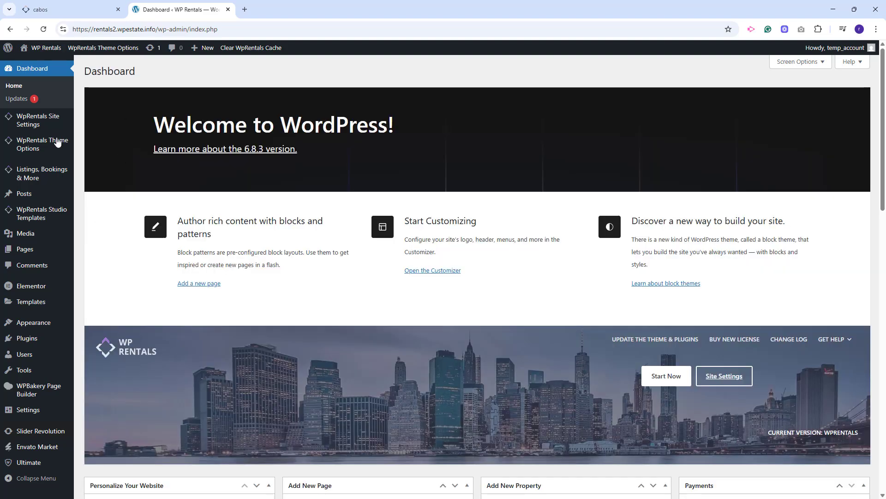
mouse_move(19, 132)
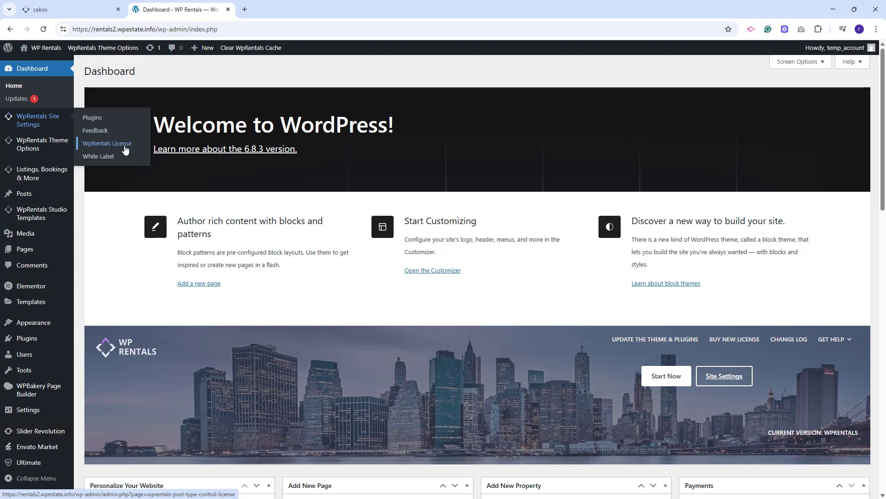
left_click(106, 146)
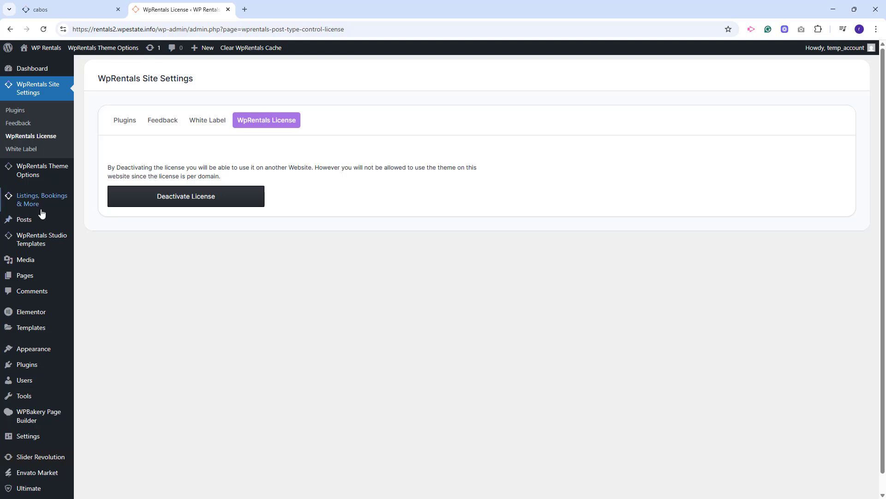
Import the Cabos Demo from the WpRentals demo library.
mouse_move(41, 212)
mouse_move(47, 175)
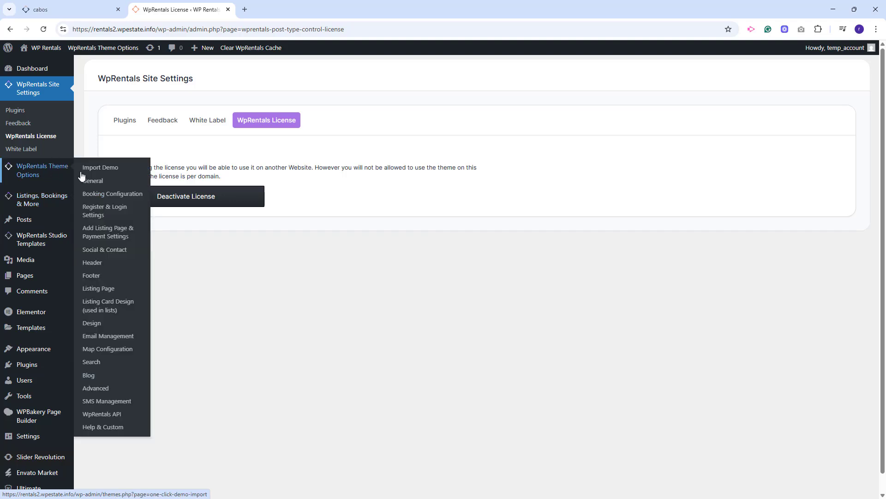
left_click(97, 169)
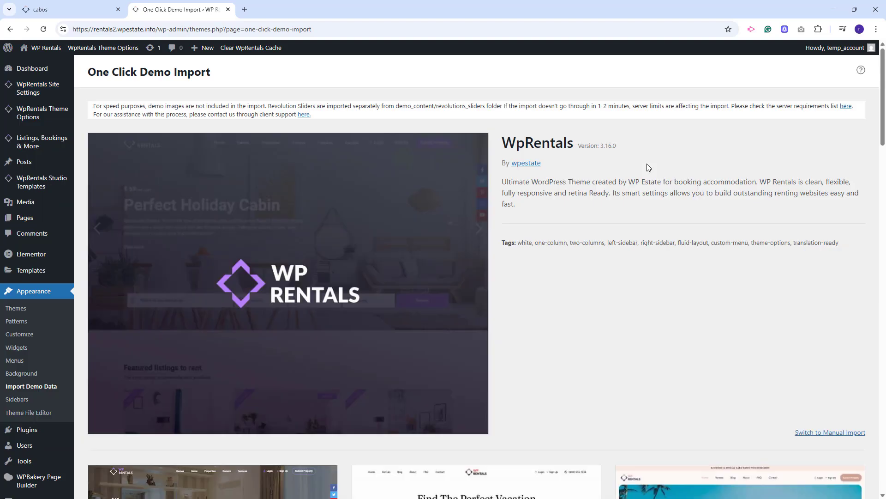
scroll(648, 168, "down", 3)
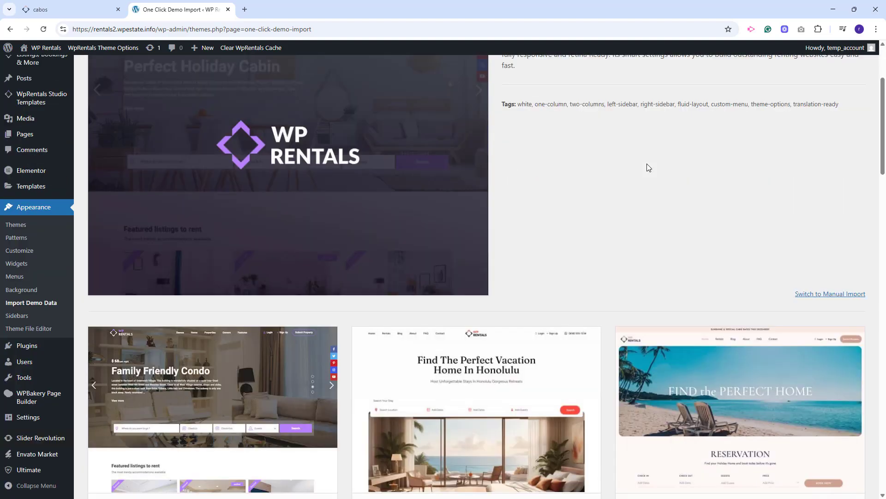
scroll(648, 168, "down", 4)
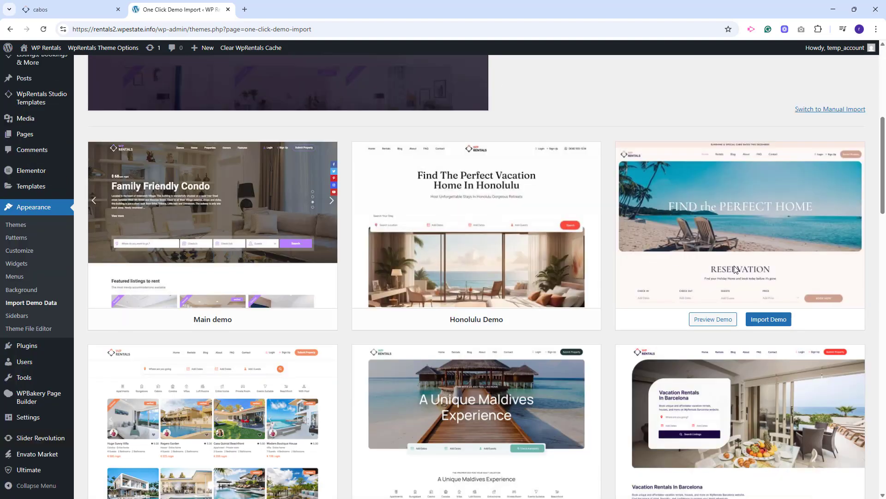
left_click(757, 325)
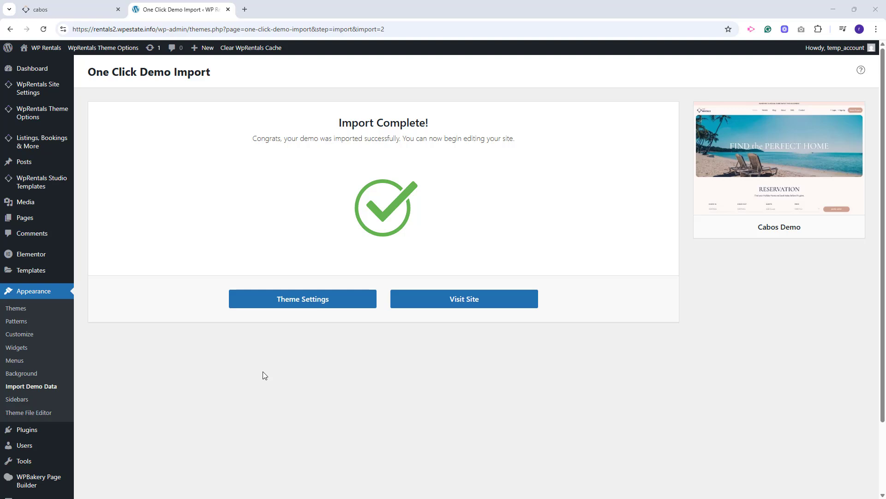
Visit the site and look over the imported homepage, including its reservation and selected properties sections.
left_click(465, 306)
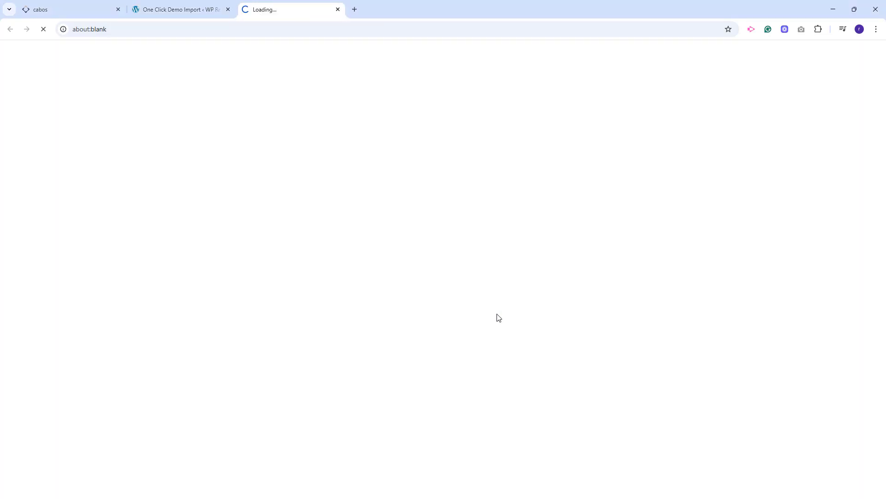
scroll(698, 206, "down", 6)
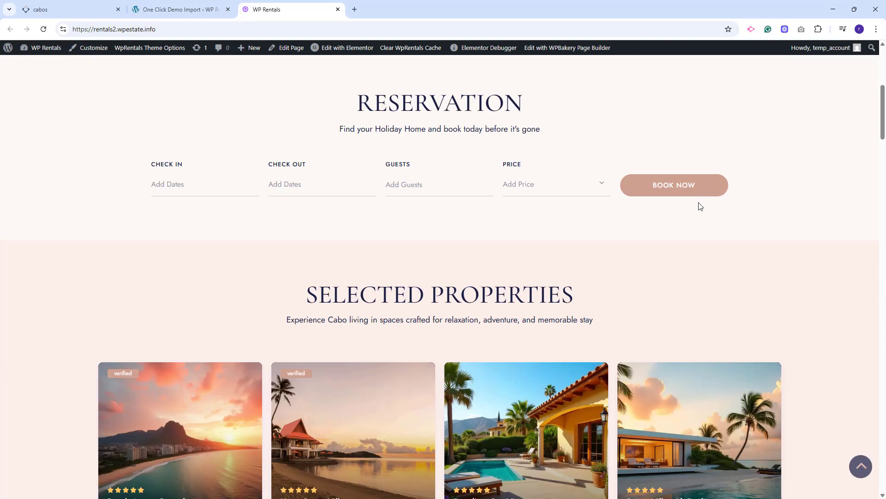
scroll(700, 206, "up", 6)
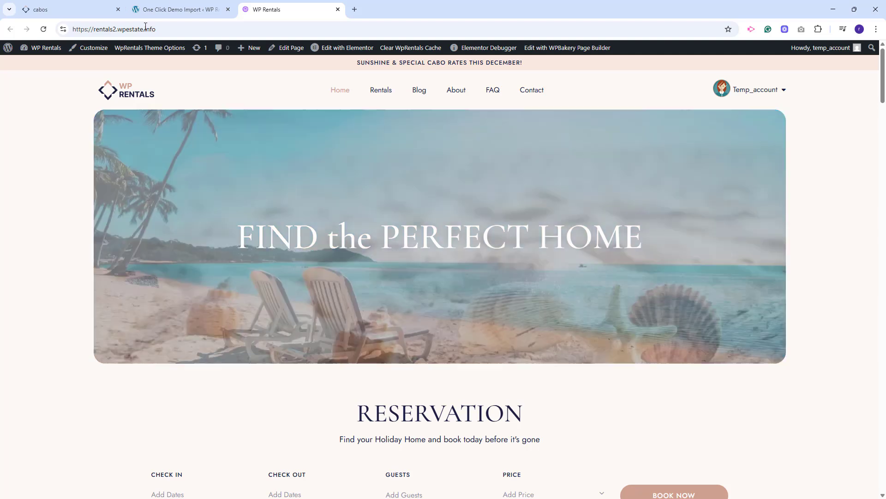
Back in the WordPress admin, set the permalink structure to Post name and save it.
left_click(140, 14)
scroll(171, 169, "down", 3)
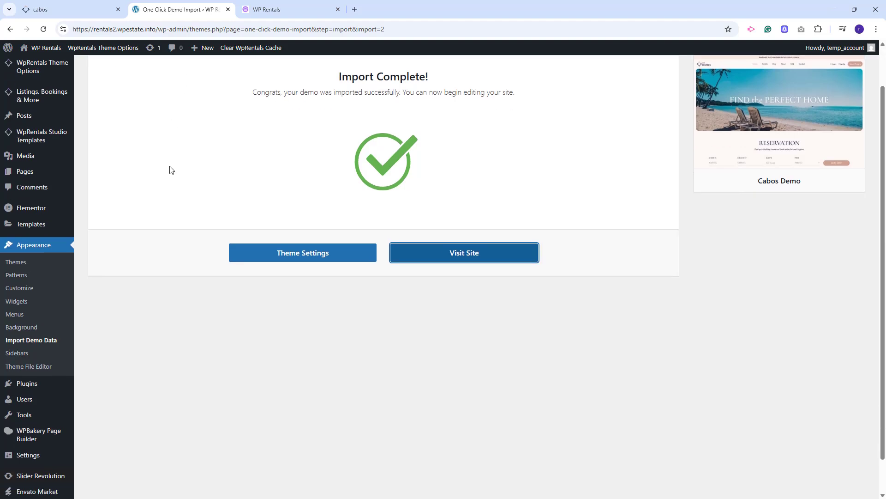
scroll(171, 170, "down", 2)
mouse_move(28, 423)
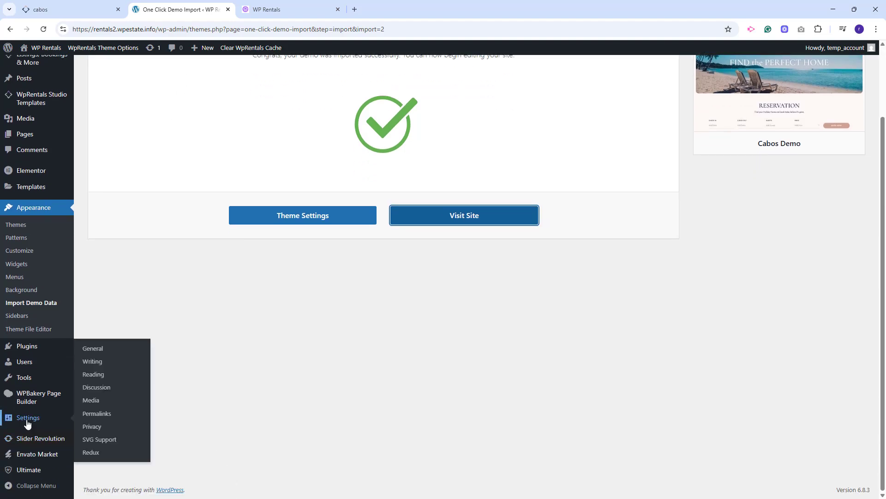
left_click(97, 413)
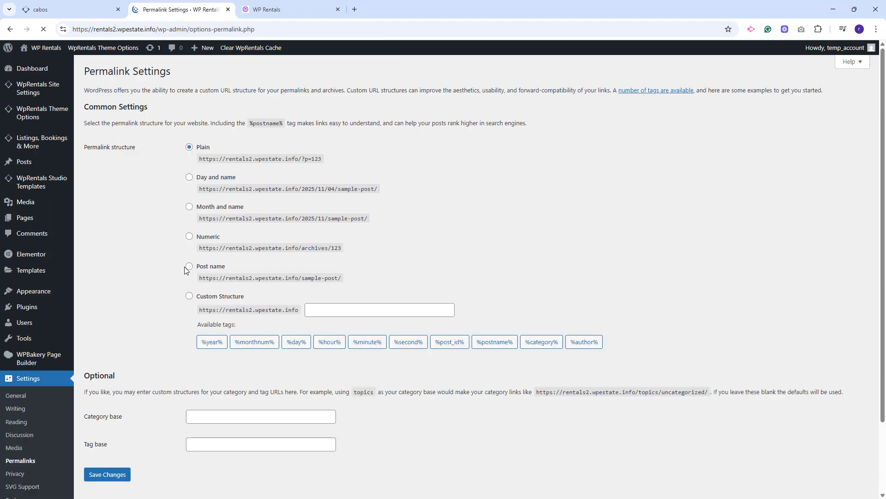
left_click(190, 266)
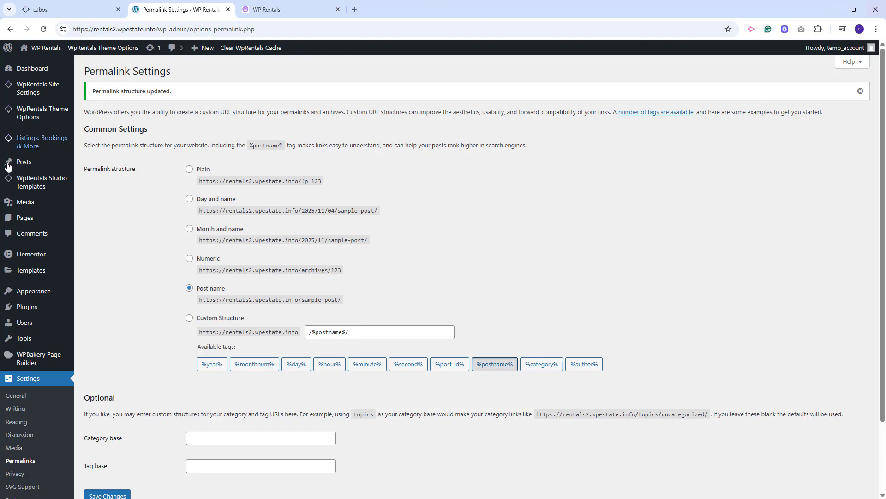
Open the General theme options, survey the available setting categories, and examine the Logos & Favicon section.
mouse_move(28, 119)
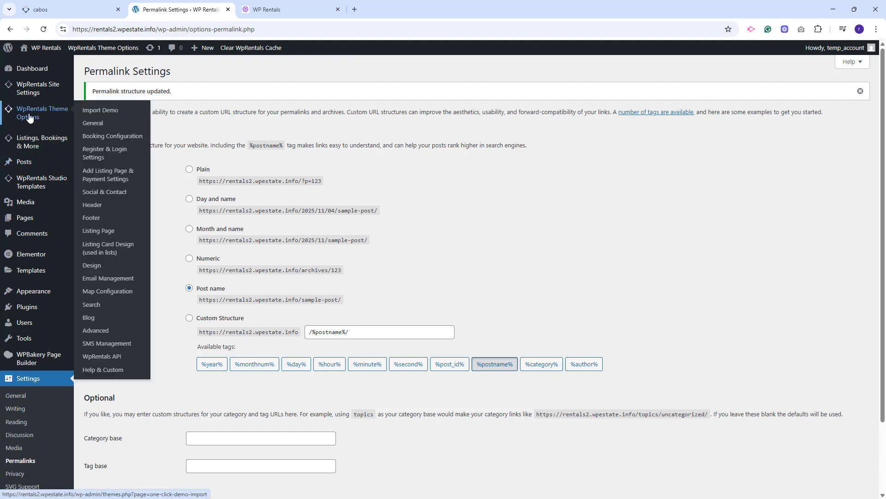
left_click(93, 123)
scroll(120, 152, "down", 2)
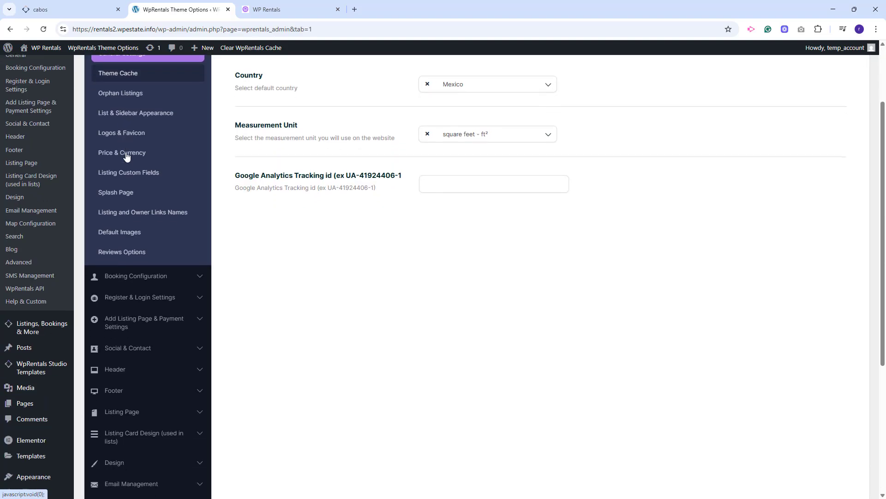
scroll(127, 157, "down", 5)
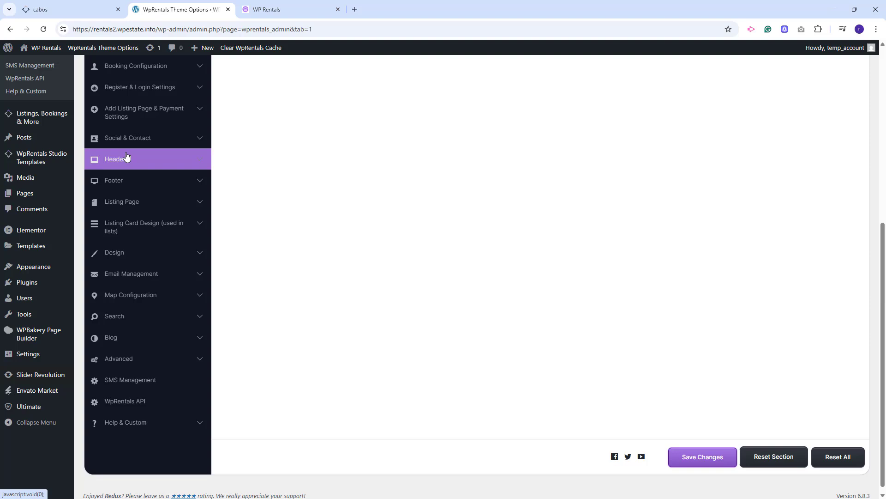
scroll(127, 157, "up", 7)
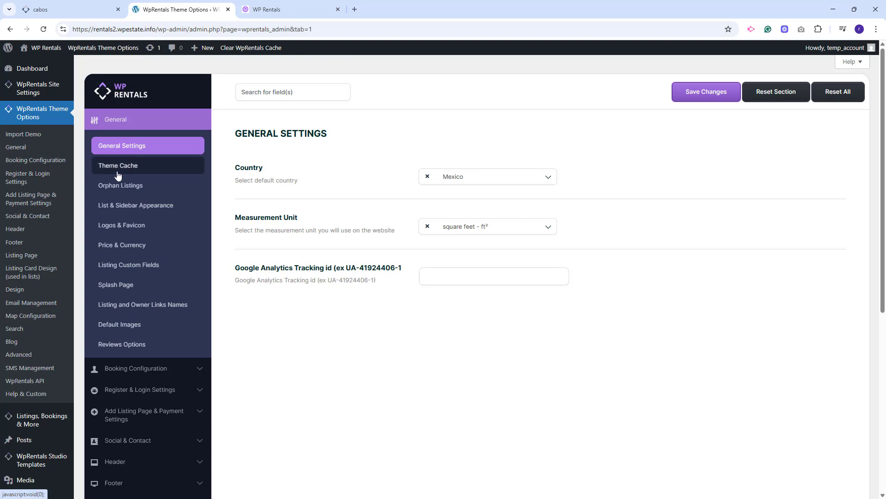
left_click(126, 225)
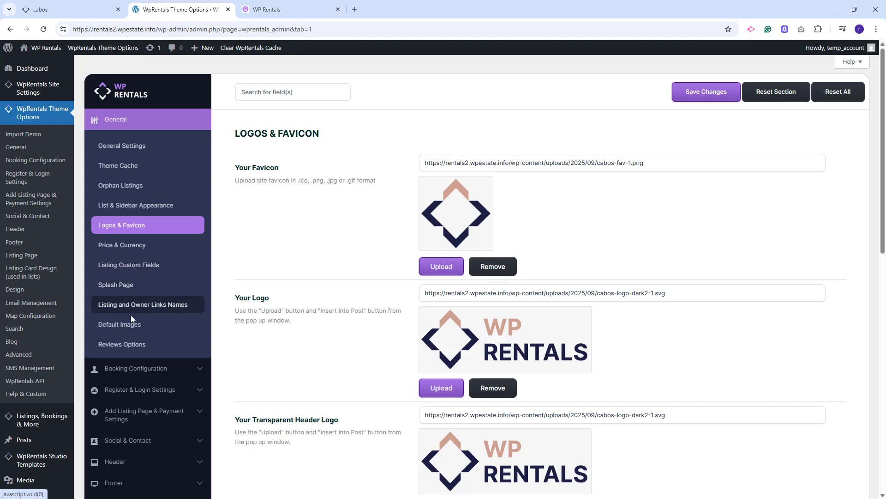
Examine the Booking Configuration form, guest selector, display and calendar settings, and the Login / Register & Submit Display options.
left_click(141, 373)
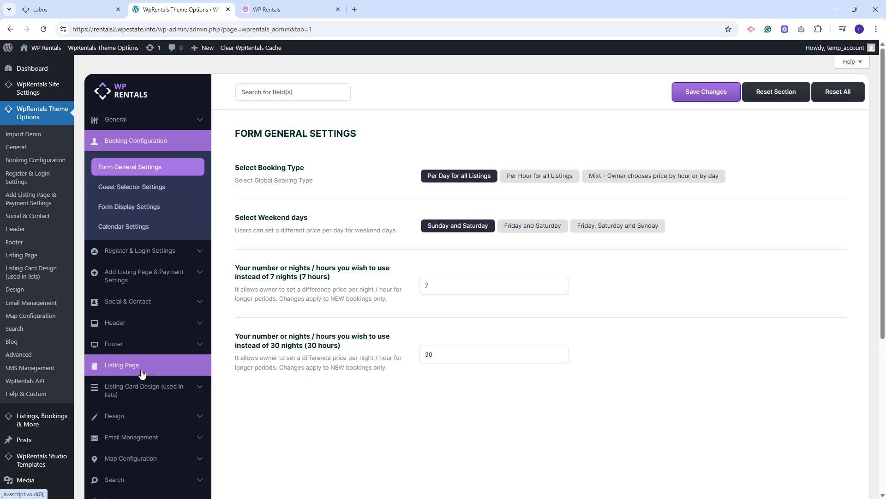
left_click(148, 190)
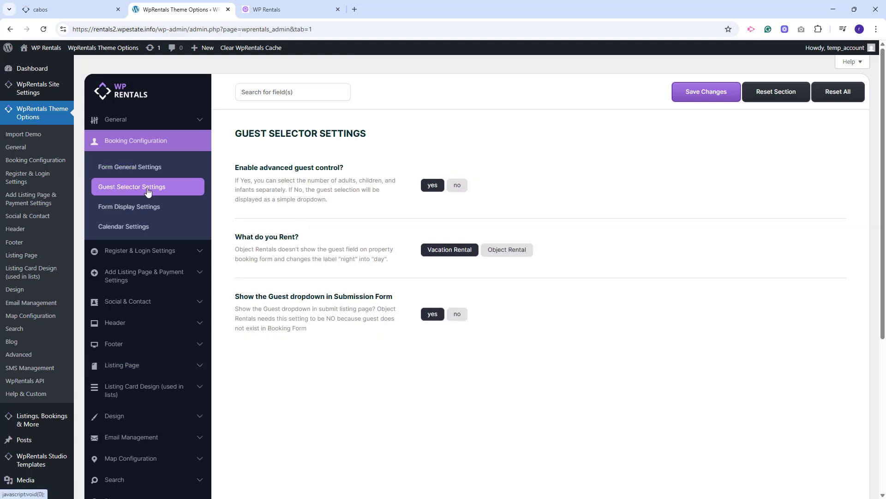
left_click(148, 212)
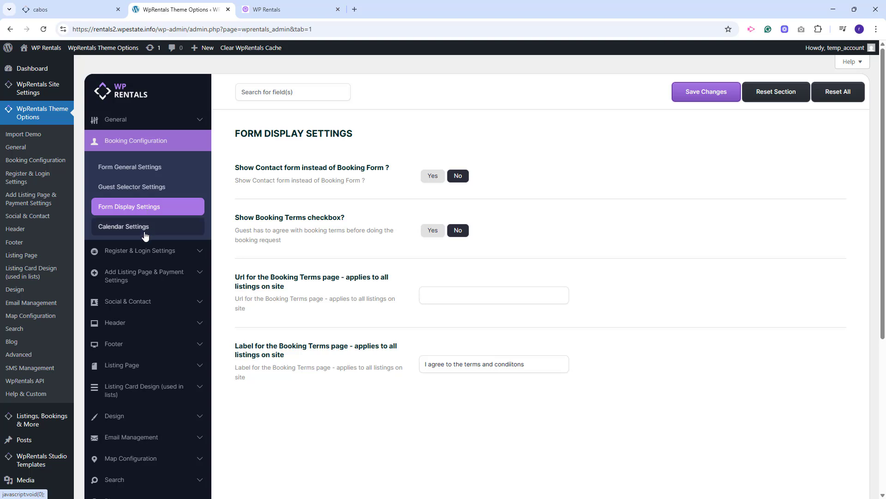
left_click(144, 235)
left_click(146, 250)
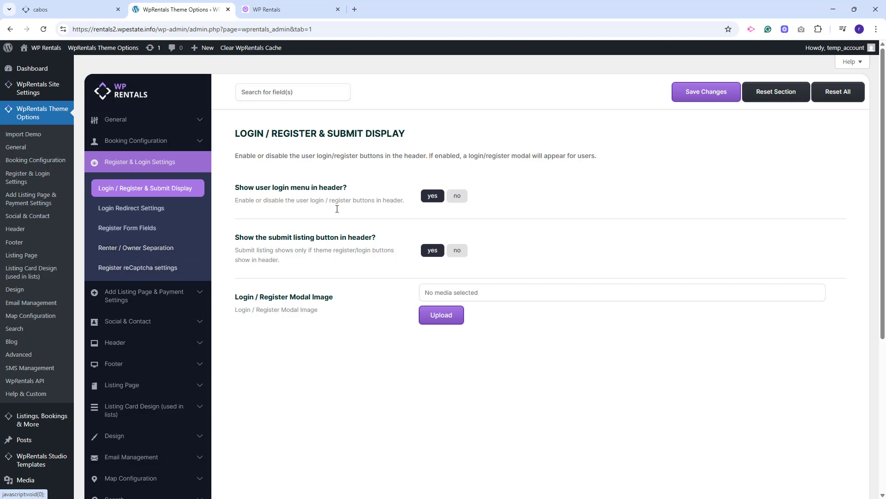
Examine the Renter / Owner Separation options and the listing submission, booking payment and PayPal settings.
left_click(134, 254)
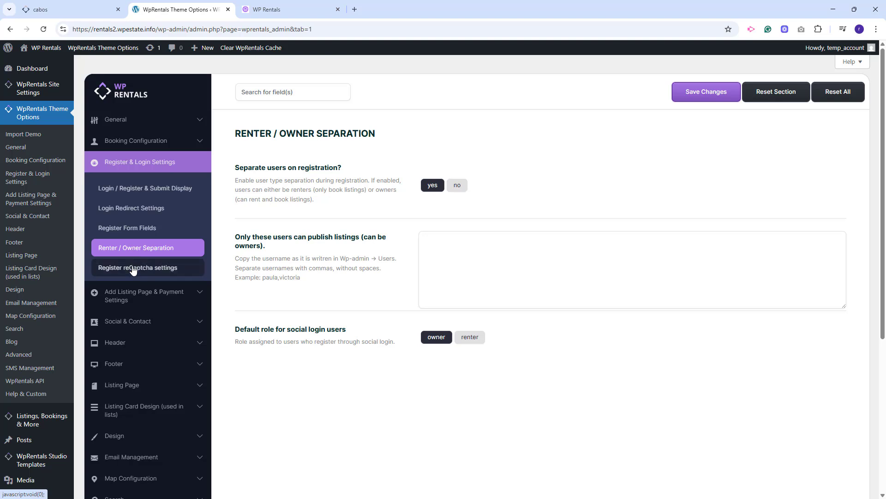
left_click(139, 294)
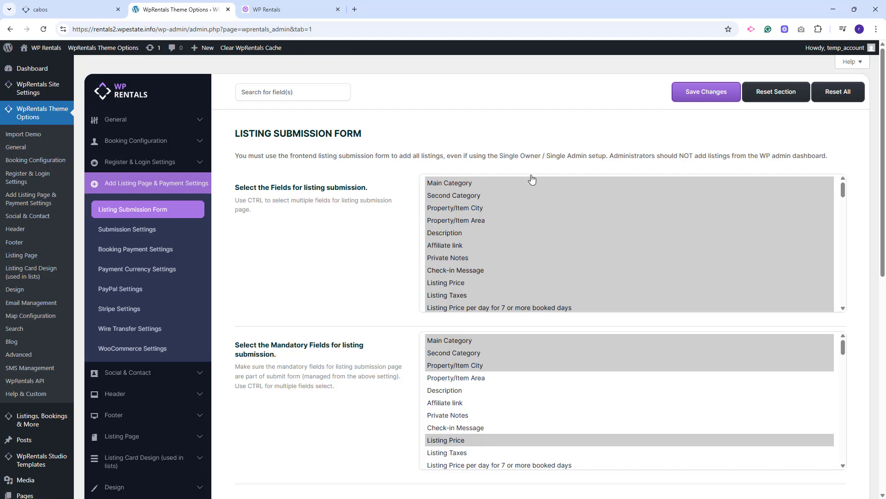
left_click(166, 249)
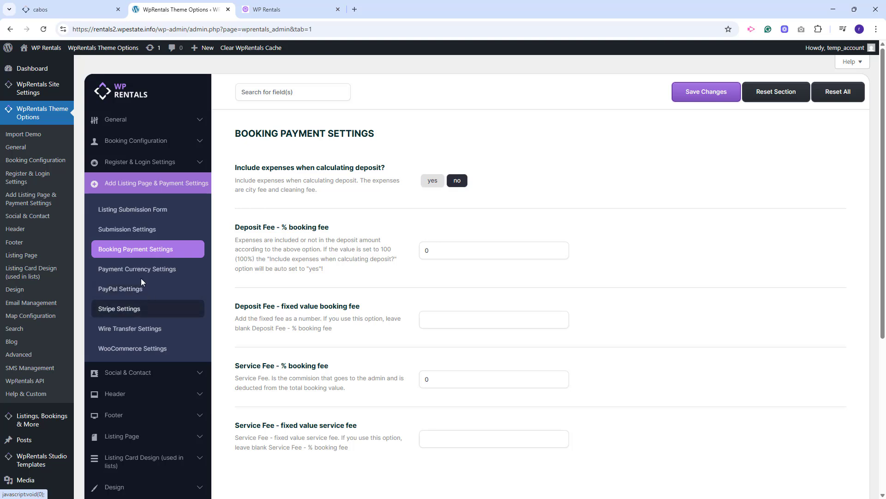
left_click(141, 291)
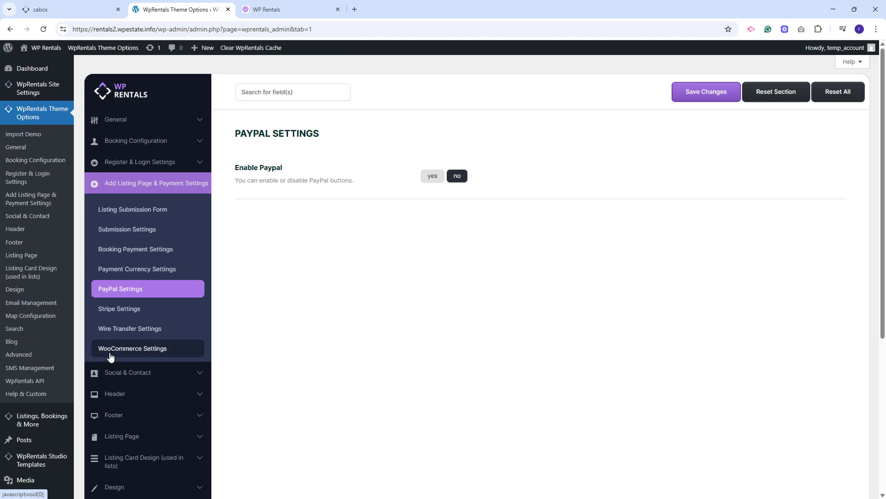
Examine the Contact Page Details, Header Settings, Footer Elements and Listing Card Settings in the theme options.
left_click(129, 378)
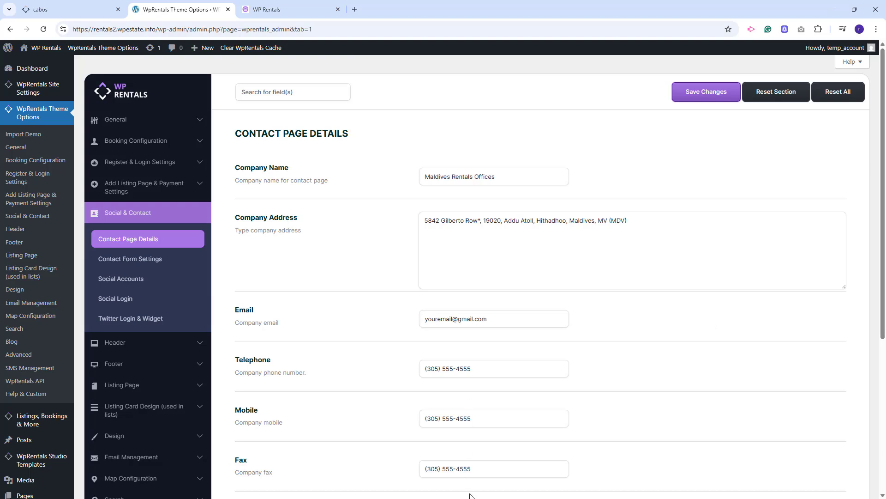
scroll(508, 480, "down", 2)
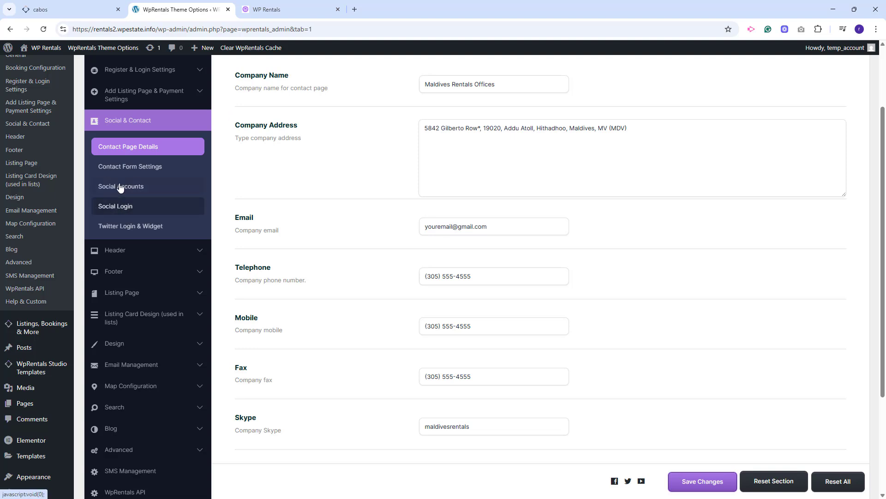
left_click(111, 255)
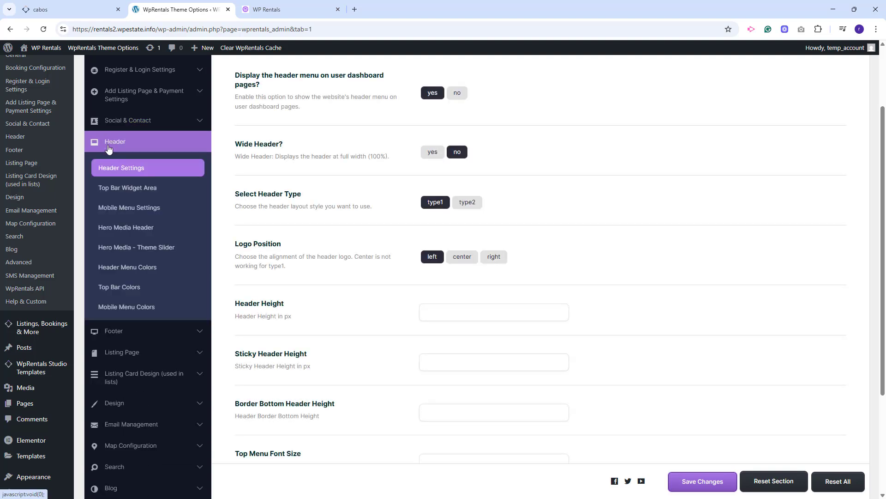
left_click(113, 331)
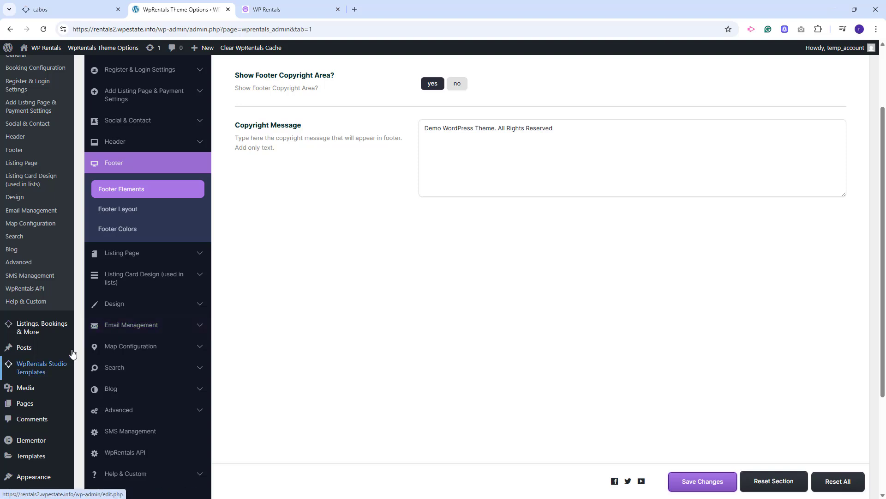
mouse_move(33, 377)
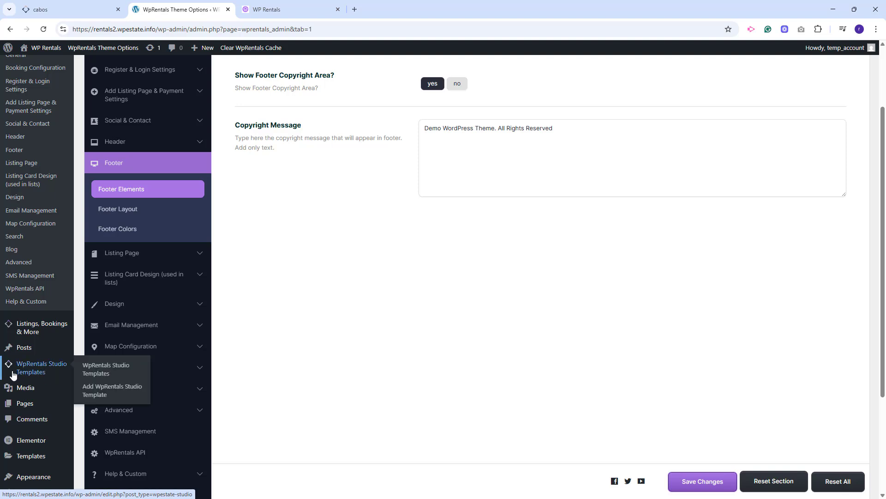
left_click(122, 252)
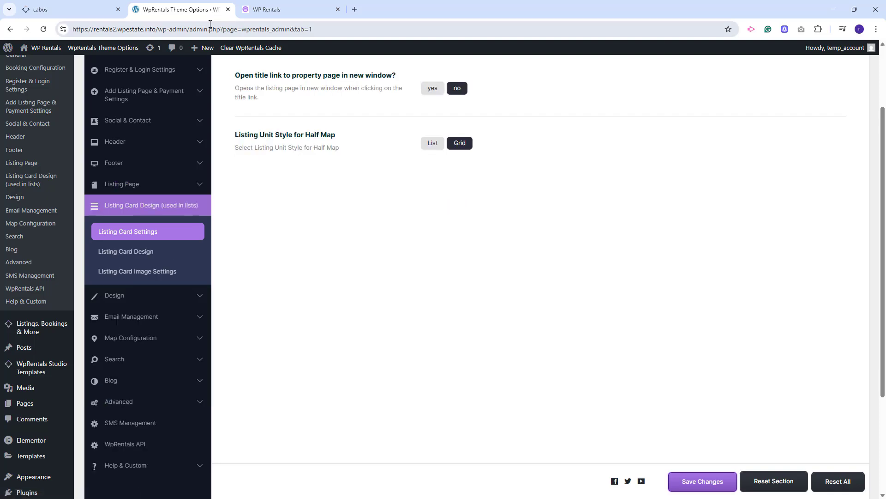
Examine the General Design Settings and the Custom Colors Settings in the Design category.
left_click(110, 295)
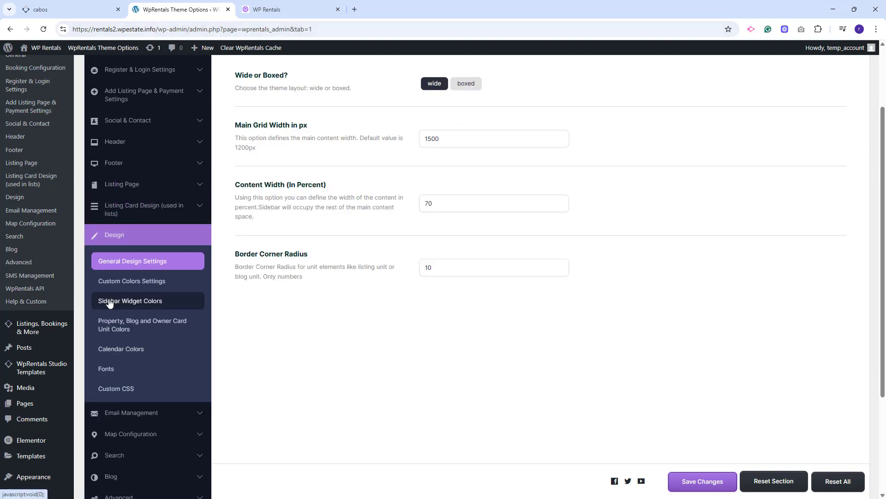
left_click(123, 286)
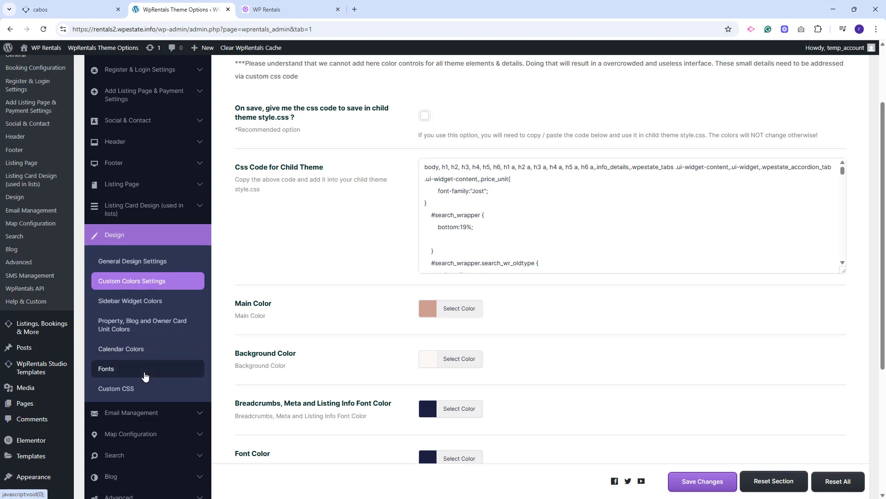
scroll(137, 354, "down", 2)
Examine the Email Content subjects and message templates in the Email Management category.
left_click(140, 327)
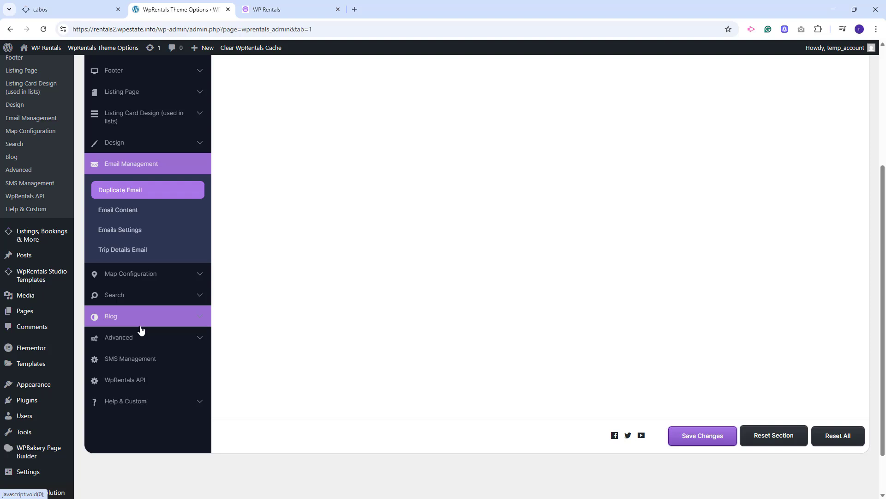
left_click(116, 349)
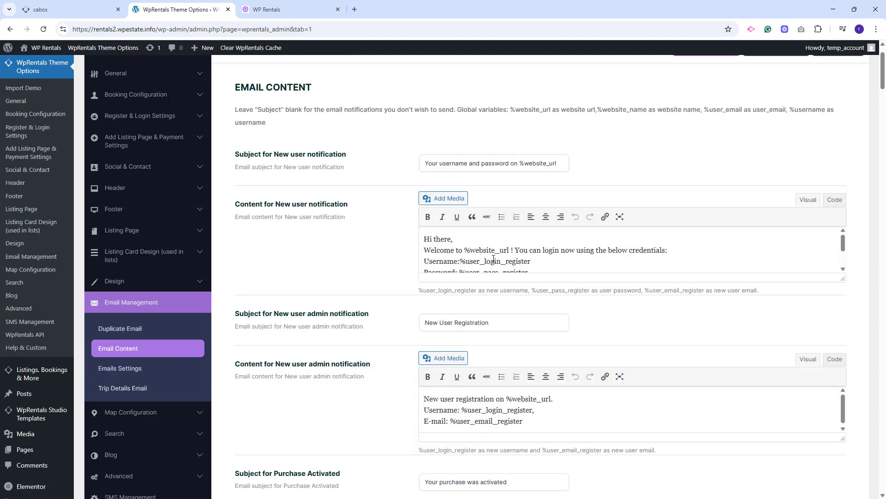
scroll(493, 259, "down", 6)
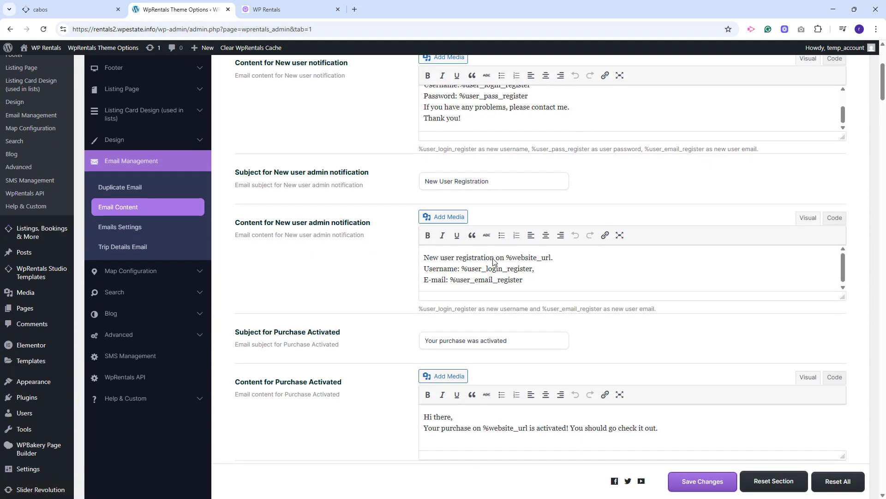
scroll(494, 259, "down", 3)
Examine the Map General Settings and the Maps Pins Management options.
left_click(130, 178)
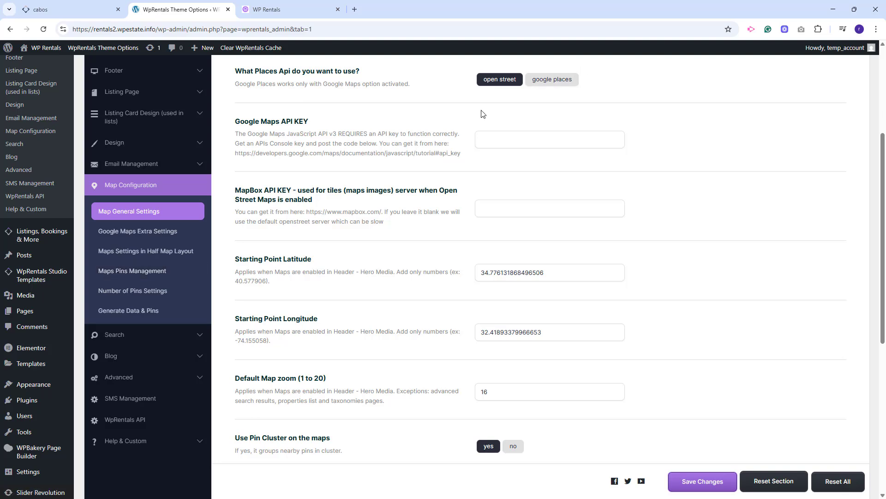
scroll(554, 81, "up", 2)
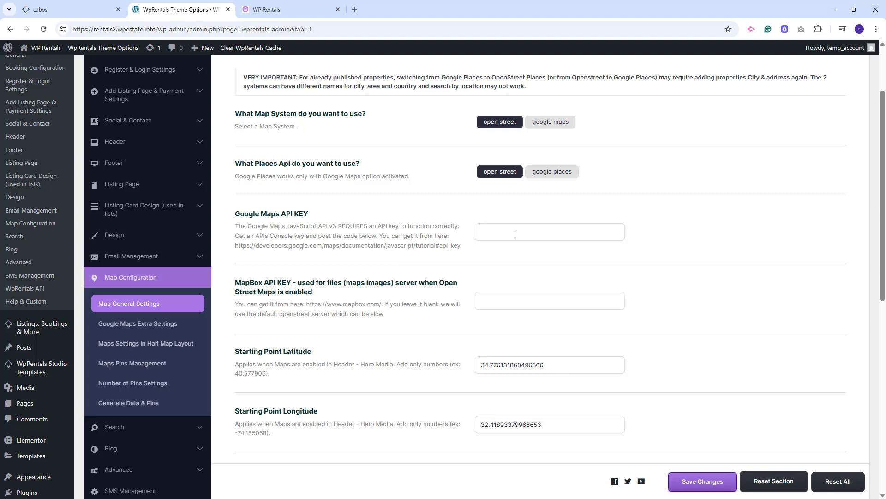
left_click(115, 363)
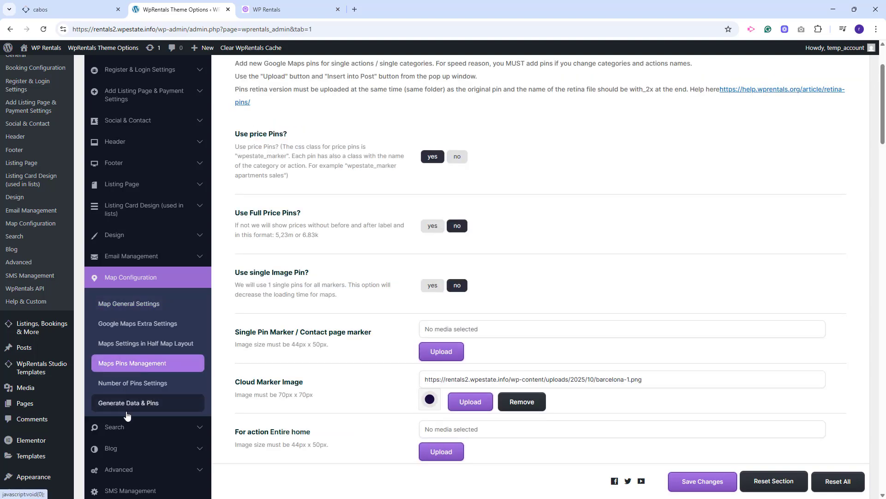
Examine the Advanced Search Results Page, Advanced Search Form and Location Field Search Settings in the Search category.
scroll(147, 420, "down", 2)
left_click(143, 334)
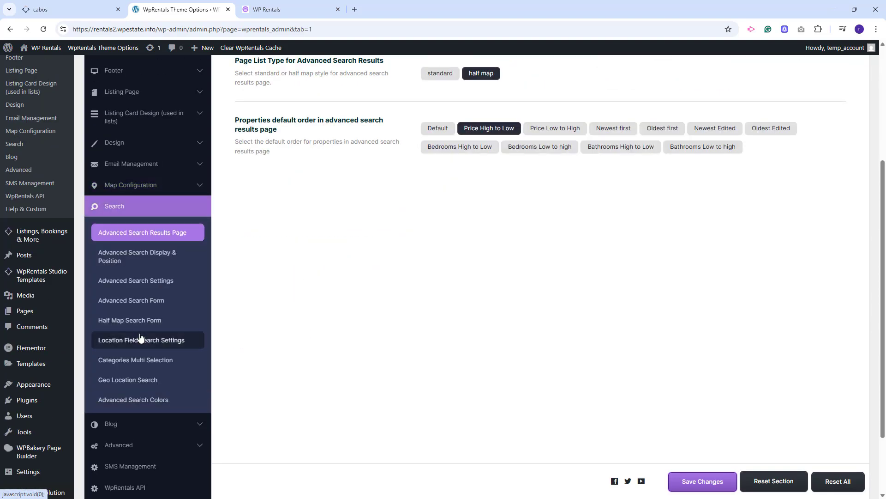
left_click(131, 301)
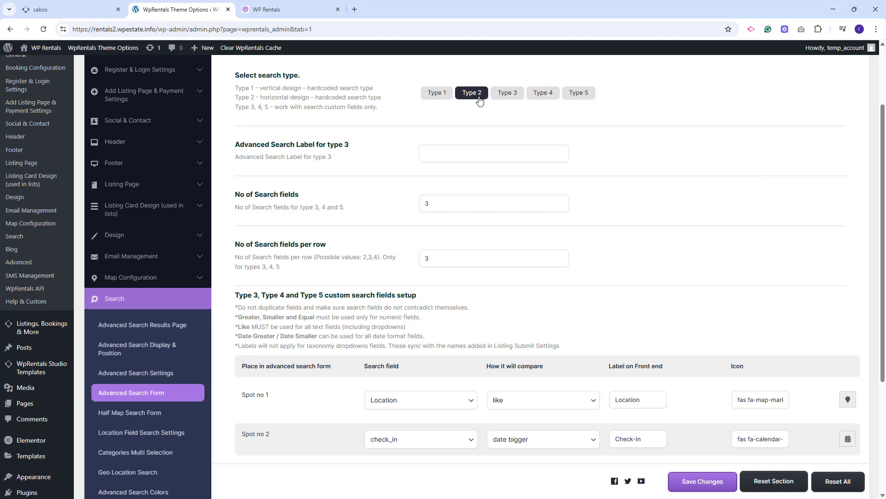
scroll(130, 474, "down", 2)
left_click(130, 341)
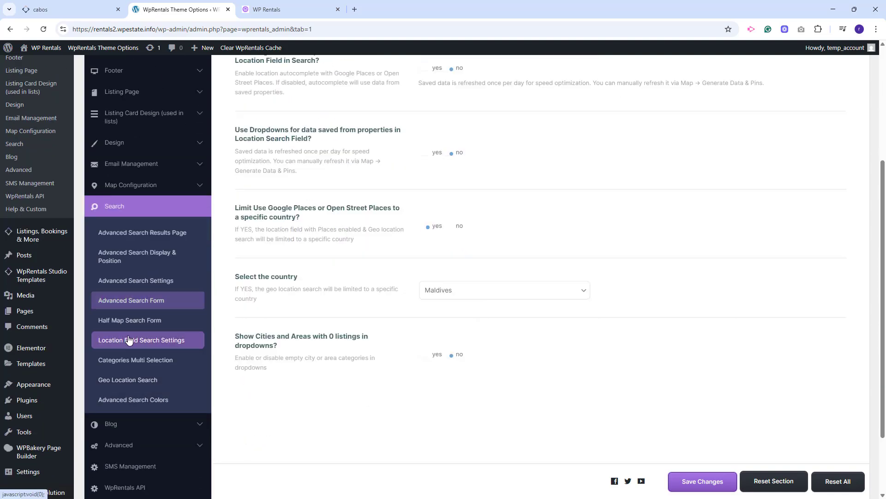
scroll(533, 316, "up", 3)
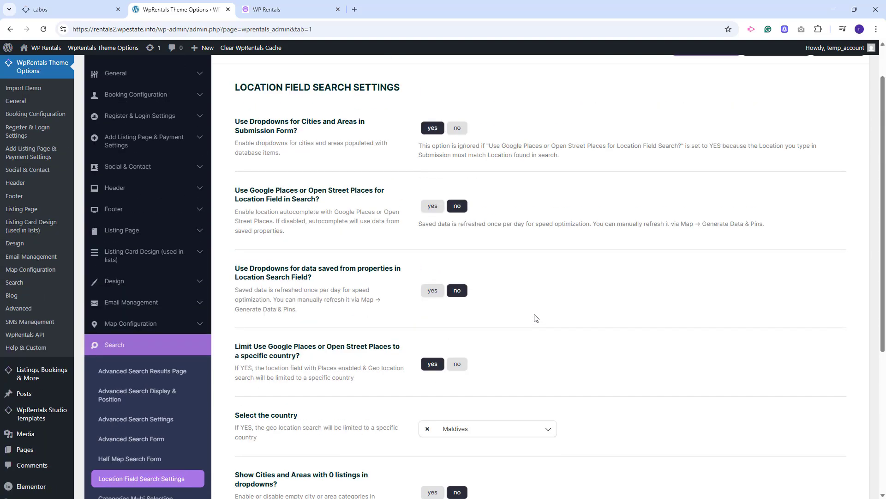
scroll(534, 316, "down", 3)
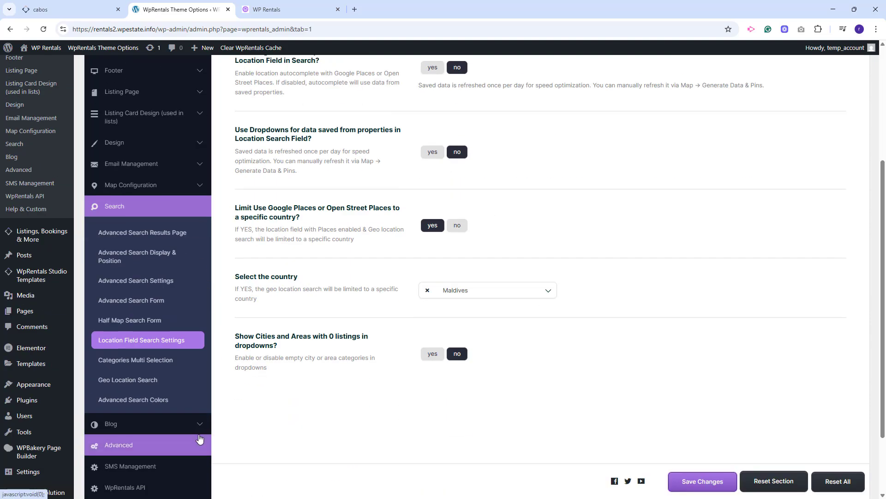
Examine the Blog Card Settings and the image size settings in the Advanced category.
left_click(148, 423)
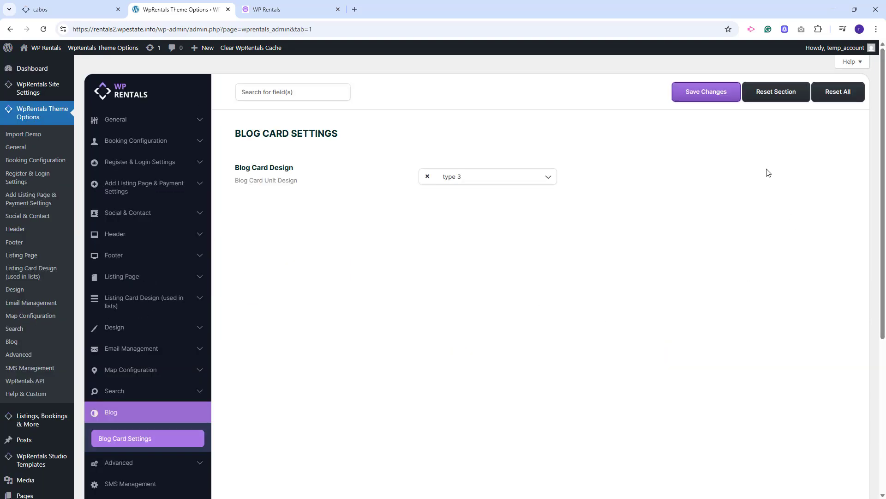
scroll(116, 426, "down", 1)
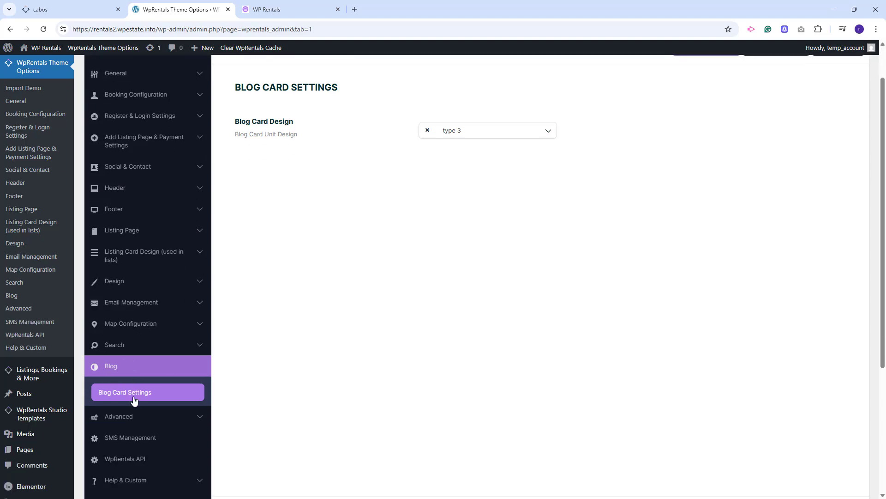
left_click(119, 418)
scroll(718, 315, "down", 1)
left_click(121, 387)
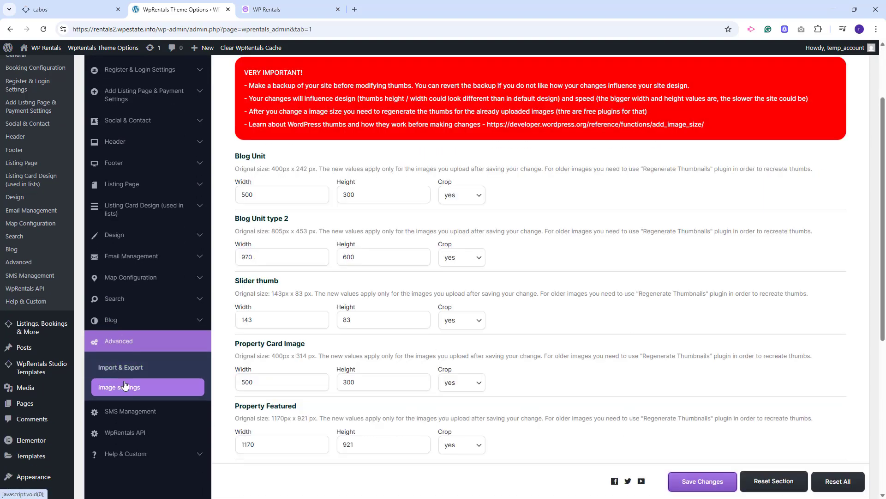
Examine the SMS Management and WpRentals API options.
left_click(132, 416)
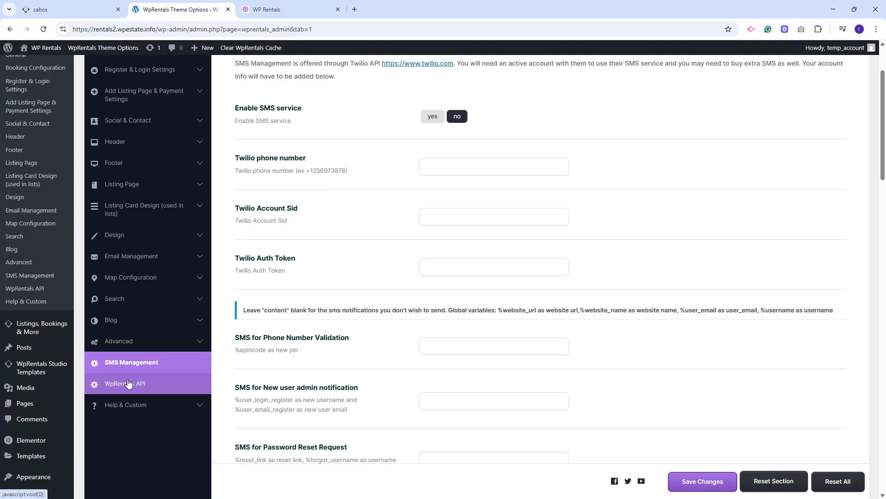
left_click(128, 383)
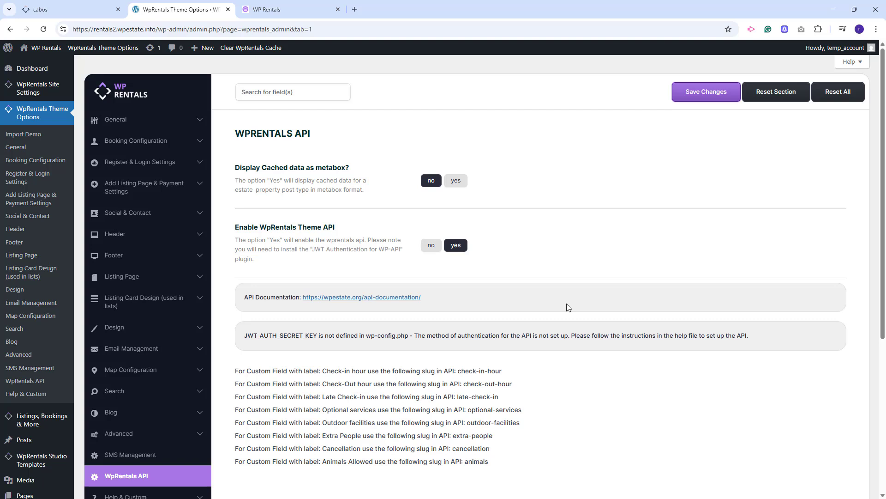
Review the White Label site settings and open the list of WpRentals Studio Templates.
mouse_move(65, 87)
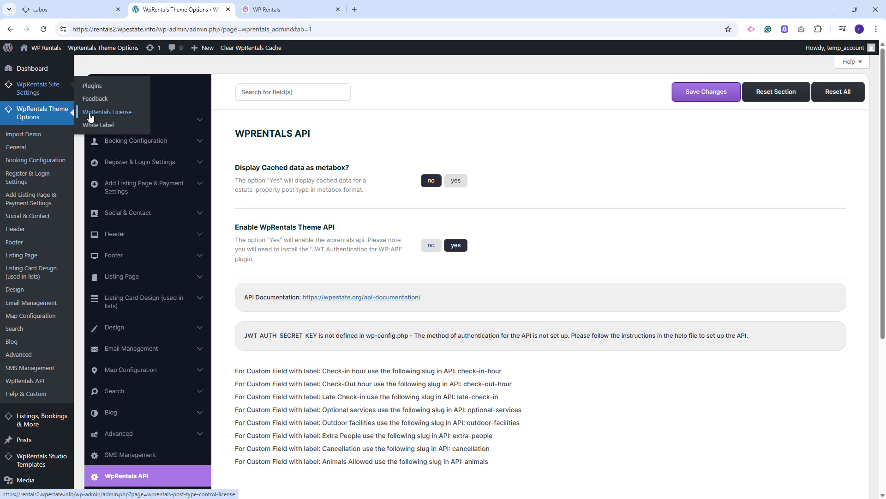
left_click(116, 124)
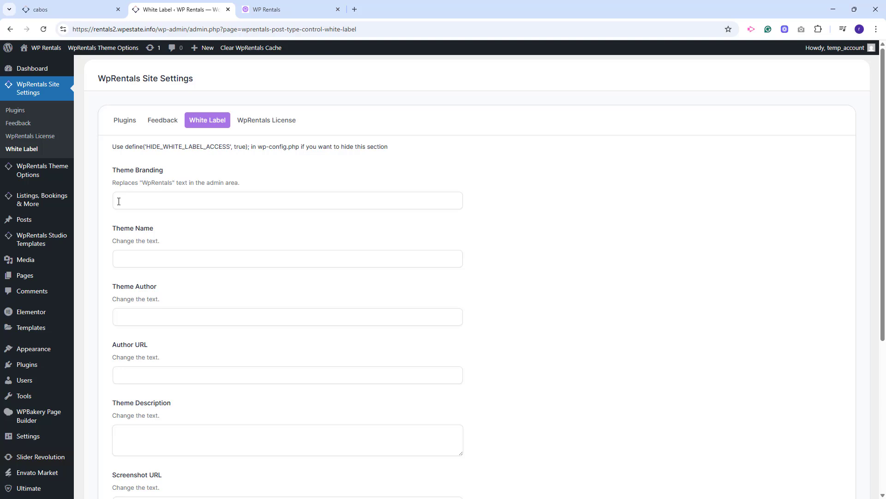
mouse_move(29, 209)
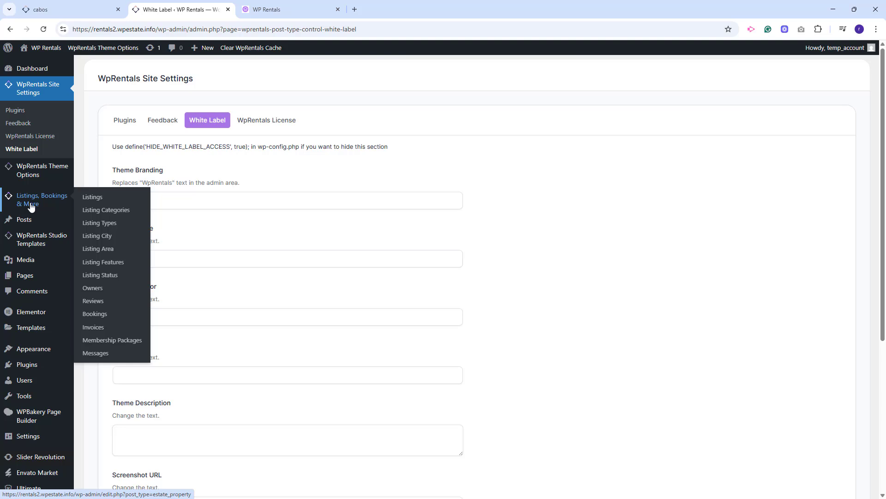
mouse_move(31, 245)
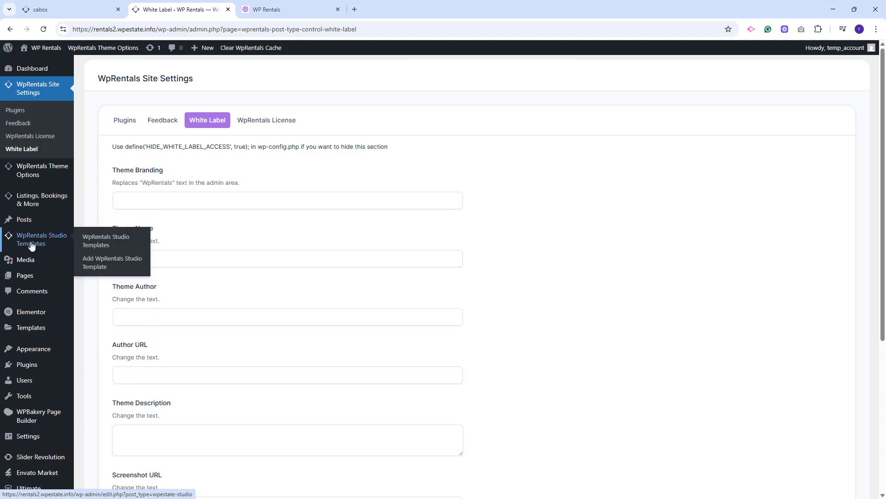
left_click(111, 242)
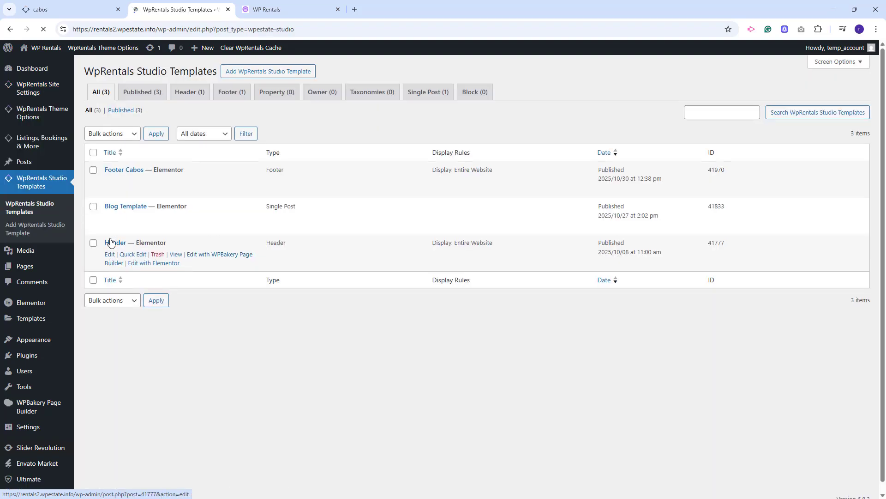
Switch back to the live site's homepage and view its header, hero banner and reservation form.
left_click(274, 14)
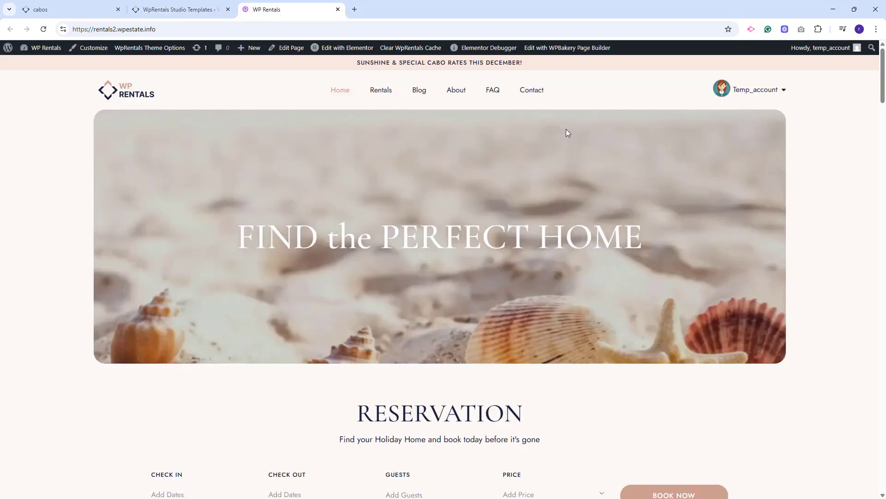
scroll(673, 238, "down", 3)
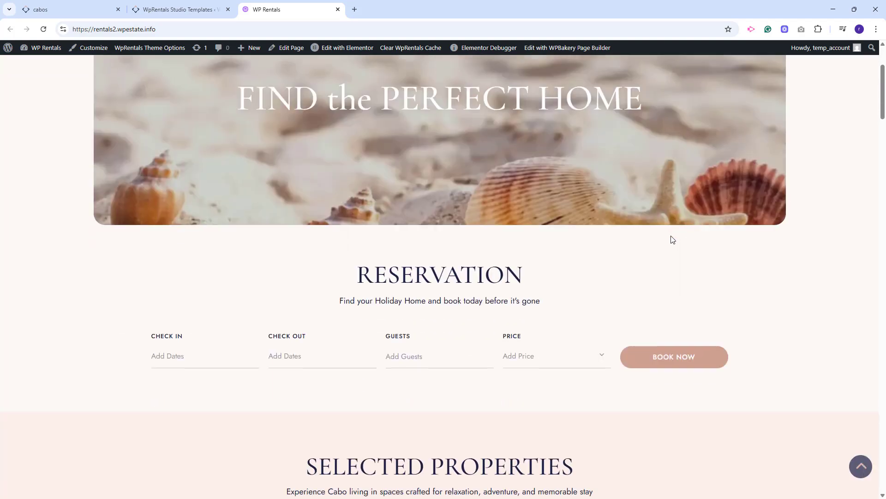
Open the homepage in Elementor and inspect the Categories List widgets in the Cabos Areas section.
scroll(545, 305, "down", 18)
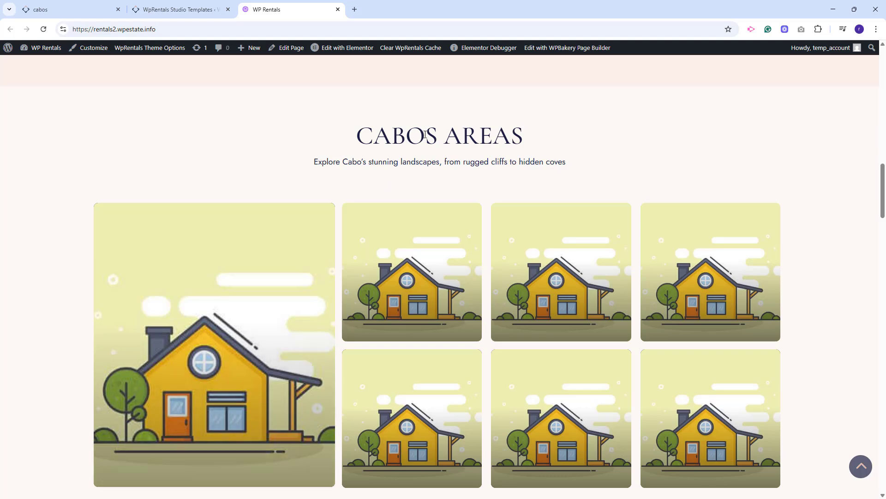
left_click(364, 60)
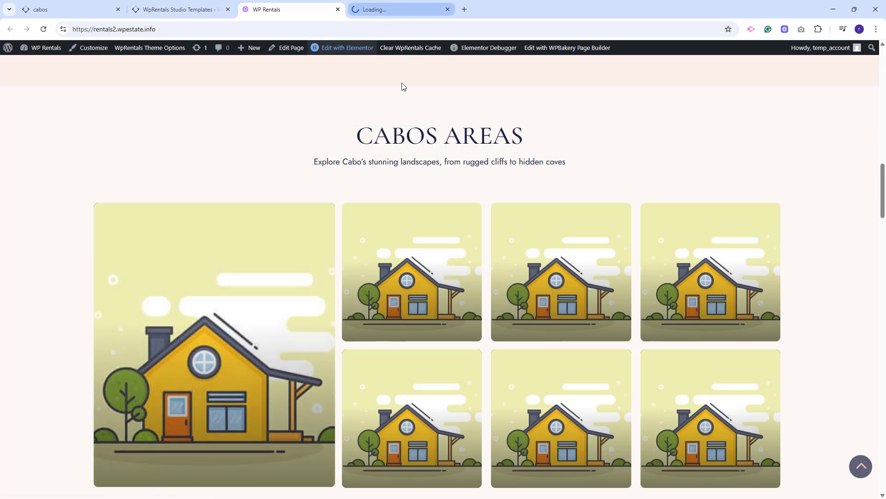
scroll(578, 279, "down", 5)
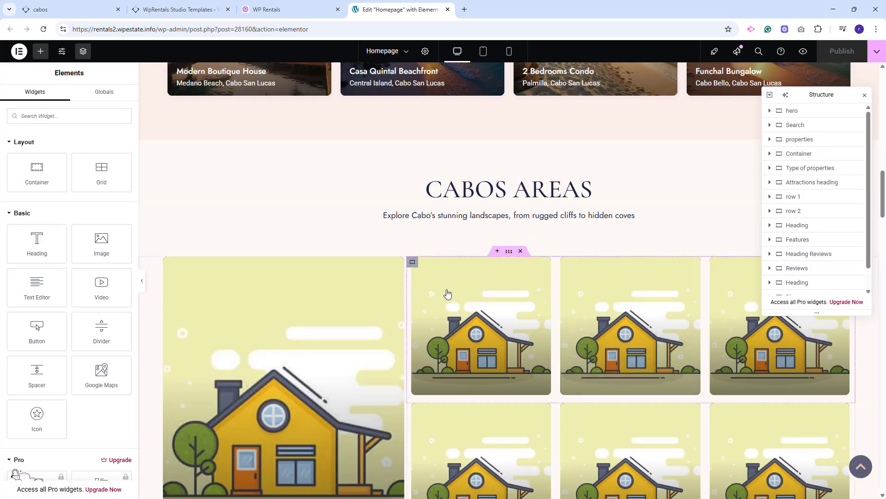
left_click(443, 314)
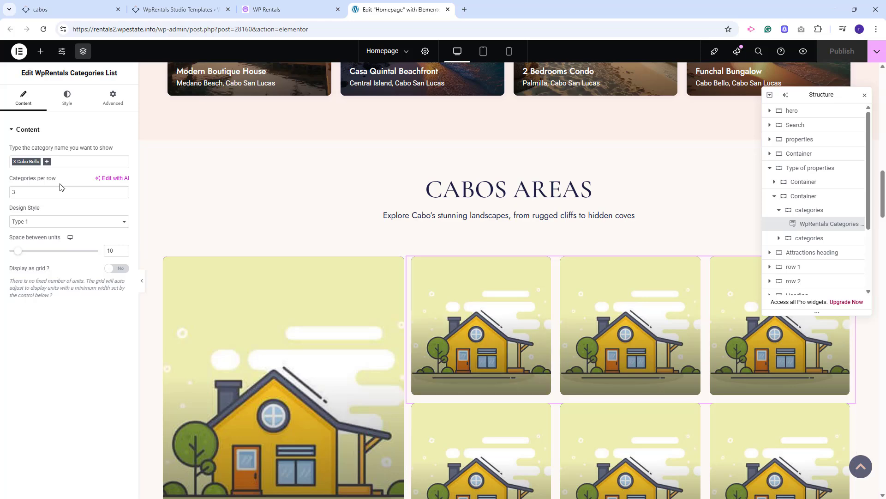
left_click(266, 367)
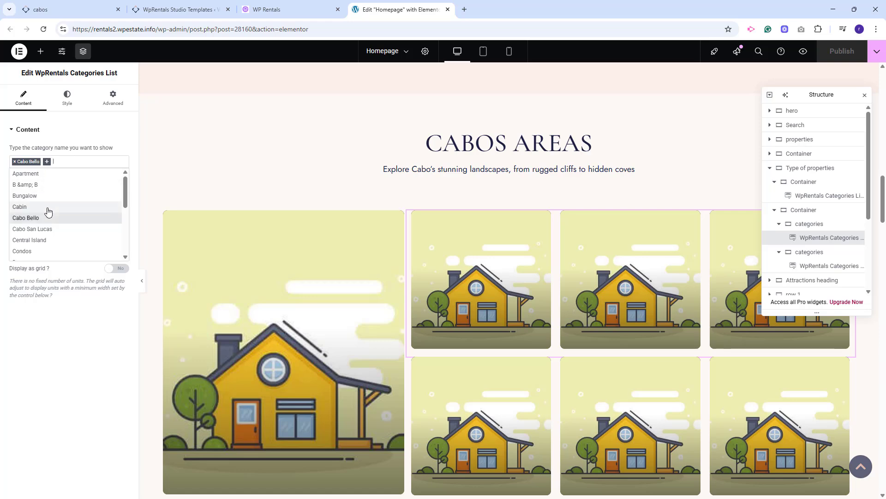
Add the Cabin and Central Island categories alongside Cabo Bello in the upper three-item Categories List of Cabos Areas.
left_click(47, 207)
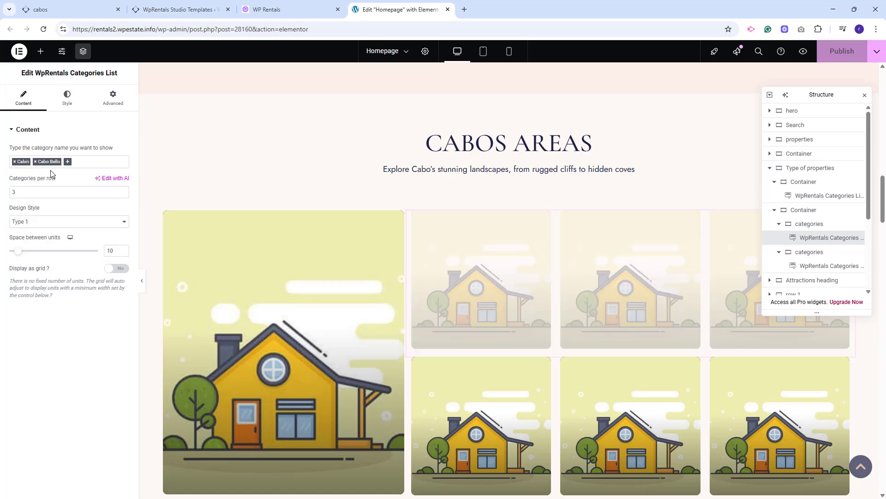
left_click(51, 163)
left_click(47, 241)
Make the lower three-item Categories List show House, Palmilla and Pedregal, and publish the homepage.
left_click(499, 419)
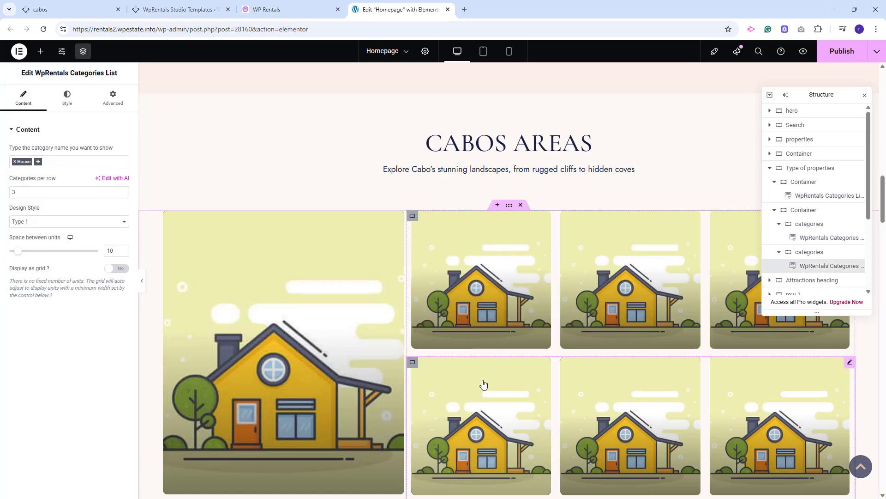
left_click(36, 165)
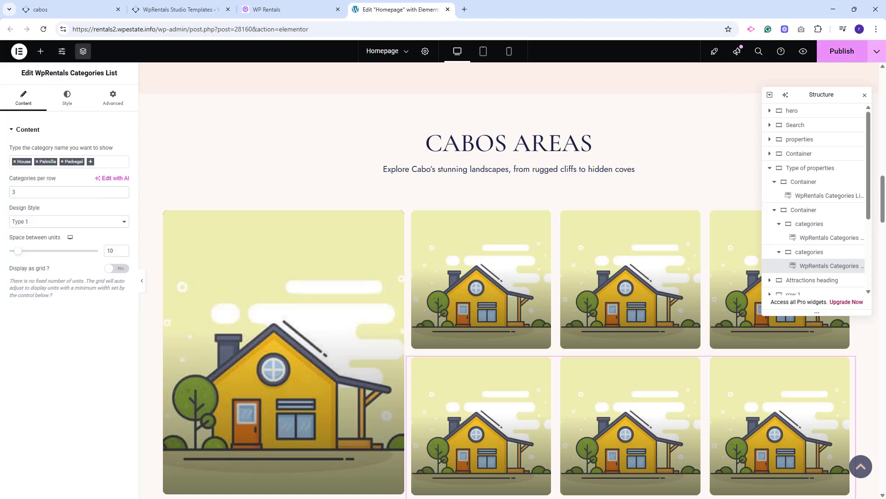
left_click(842, 51)
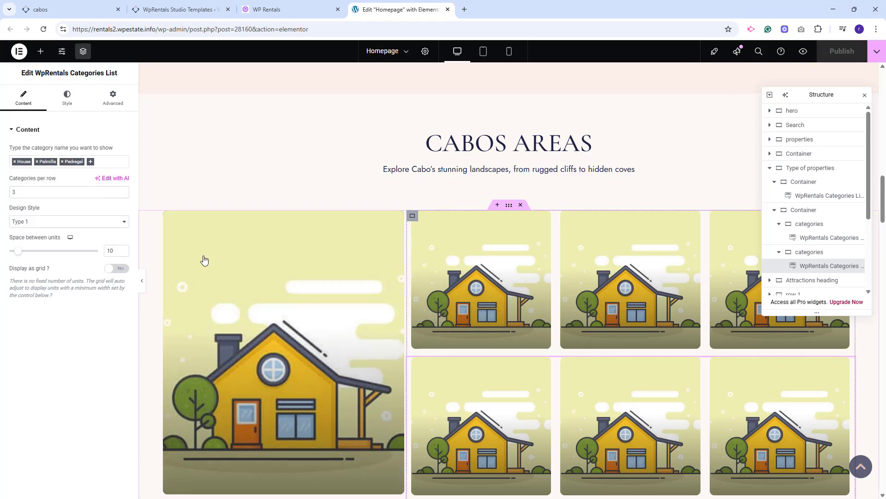
Go to the listing categories in the WordPress admin and open the House category for editing.
left_click(181, 9)
mouse_move(37, 141)
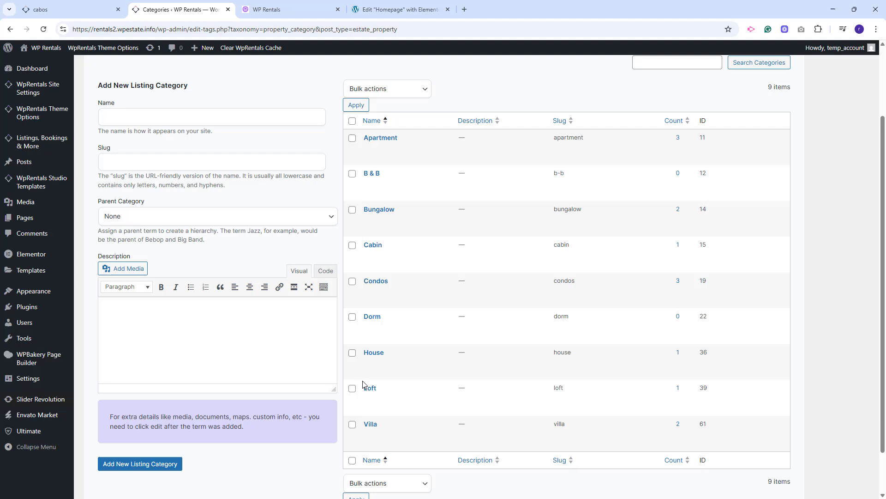
left_click(372, 352)
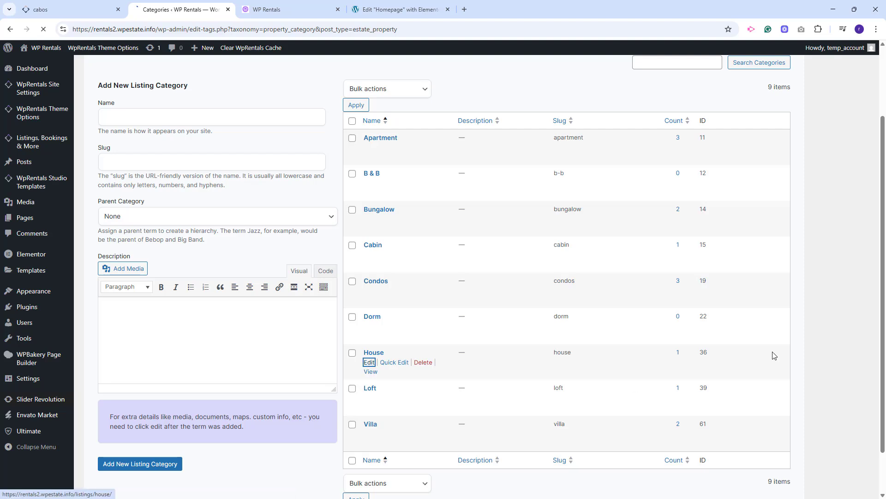
key("alt+Left")
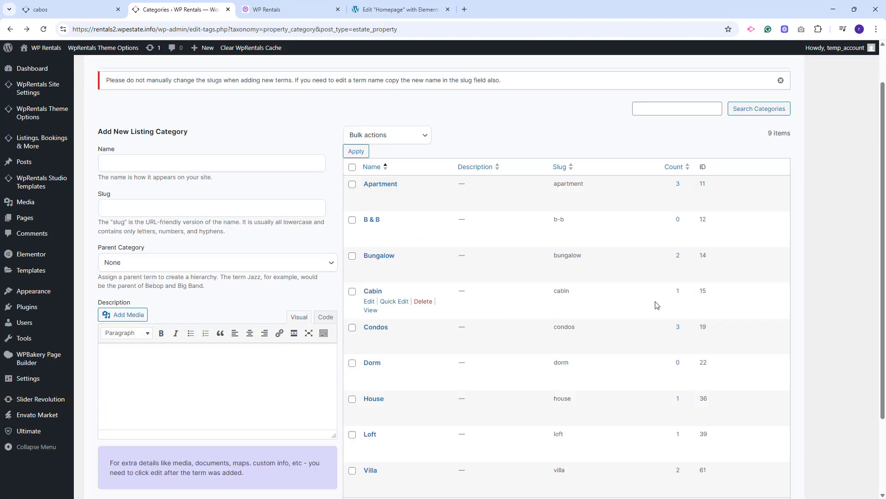
scroll(657, 305, "down", 2)
left_click(369, 317)
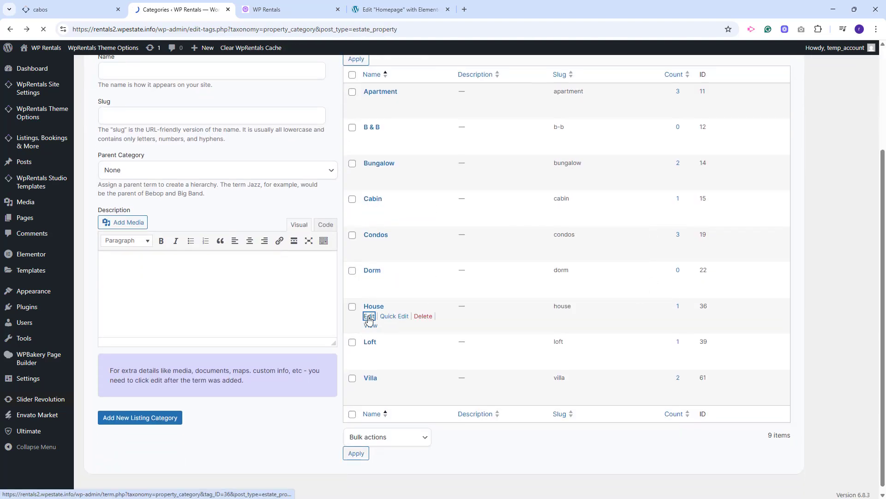
Set a sunset-view image from the media library as the House category's featured image and update the category.
scroll(124, 326, "down", 2)
left_click(123, 322)
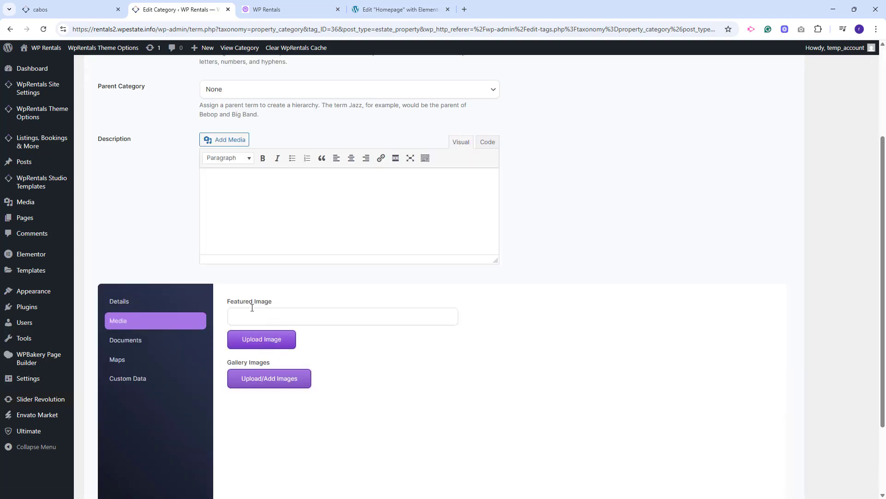
left_click(269, 340)
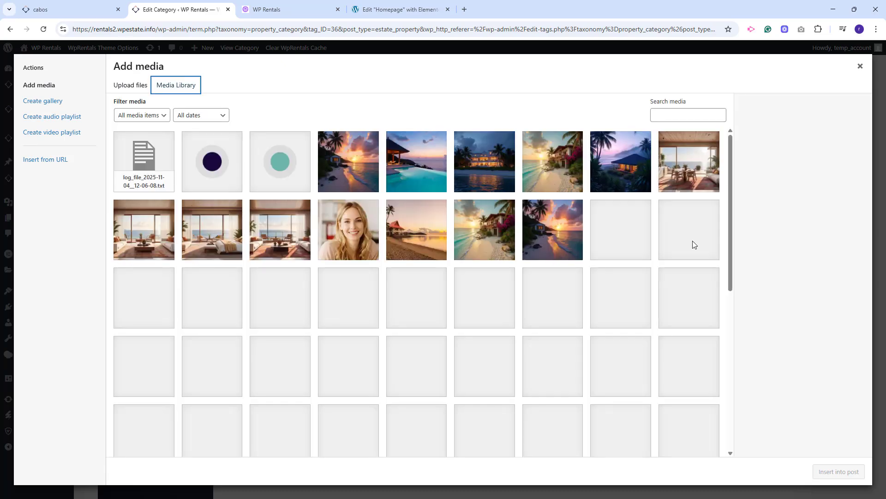
left_click(553, 298)
left_click(839, 471)
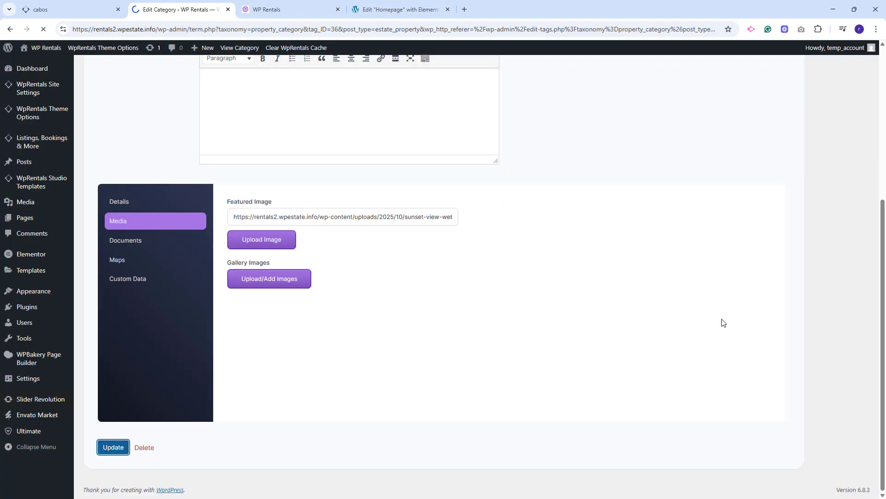
Reload the live homepage and check the category images in the Cabos Areas section.
left_click(282, 9)
left_click(44, 29)
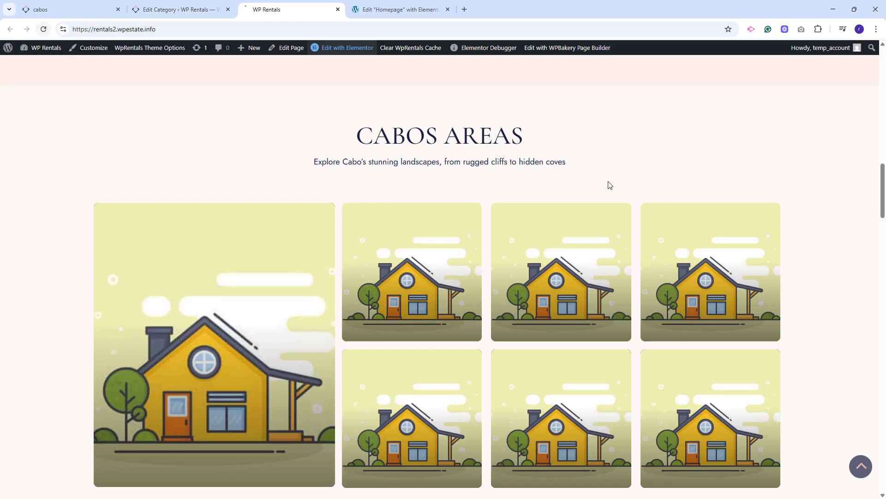
scroll(417, 323, "down", 1)
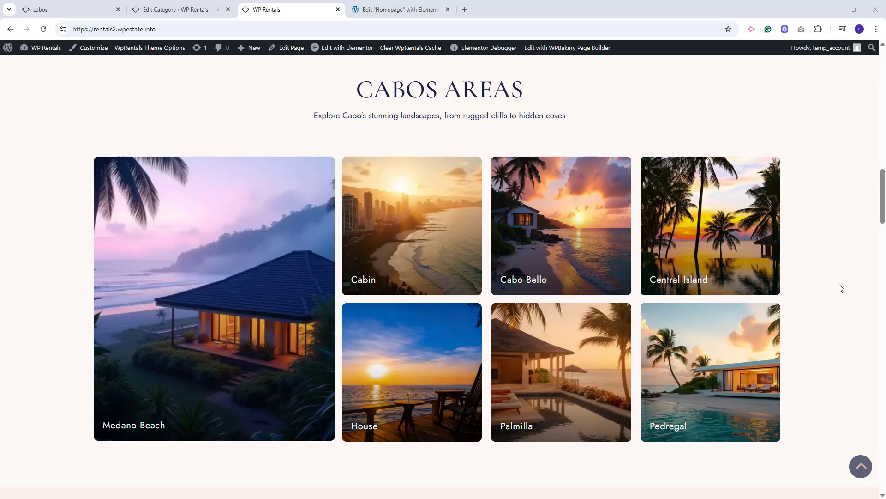
Review the live homepage from its header and hero banner down to the footer.
scroll(841, 288, "up", 18)
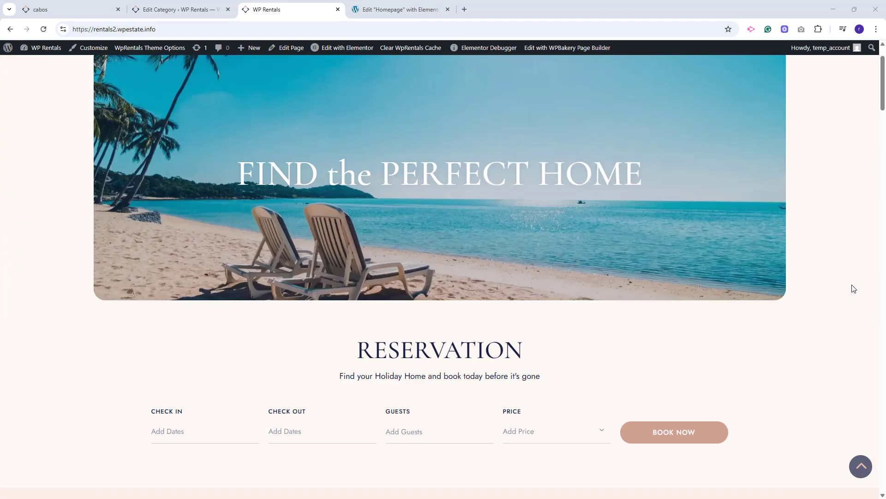
scroll(854, 288, "up", 2)
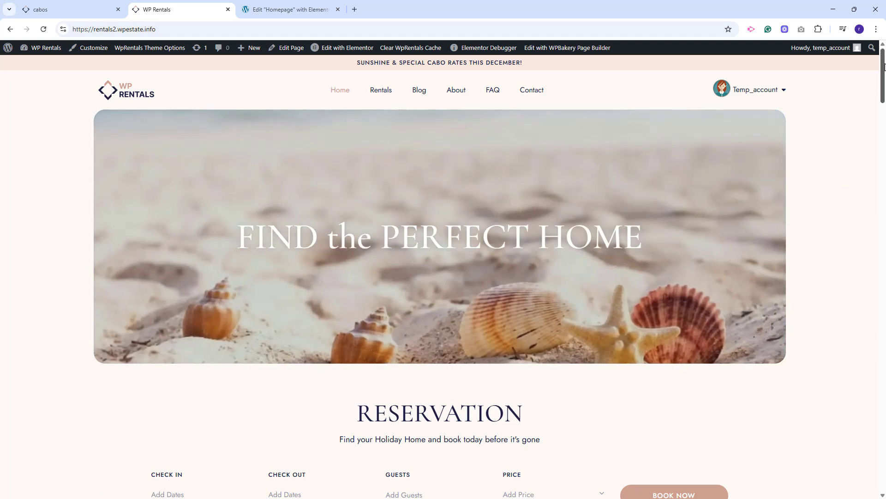
left_click_drag(883, 83, 883, 476)
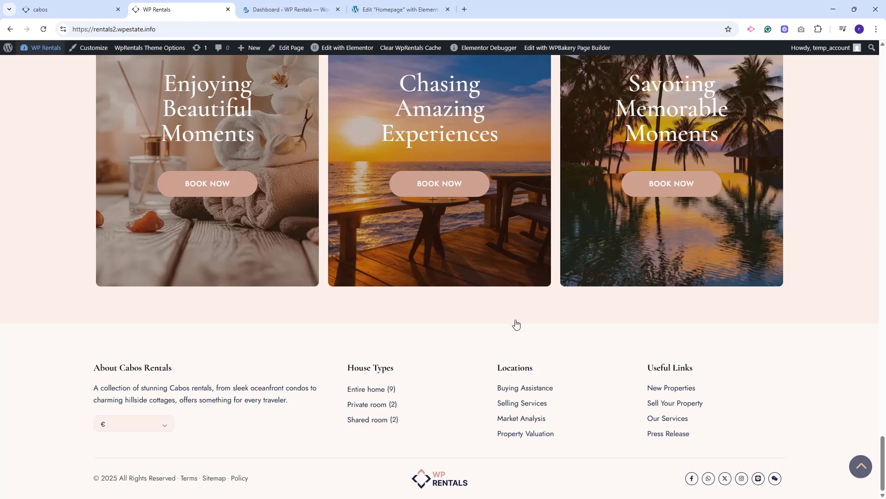
Open the Header template from WpRentals Studio Templates in Elementor.
left_click(270, 9)
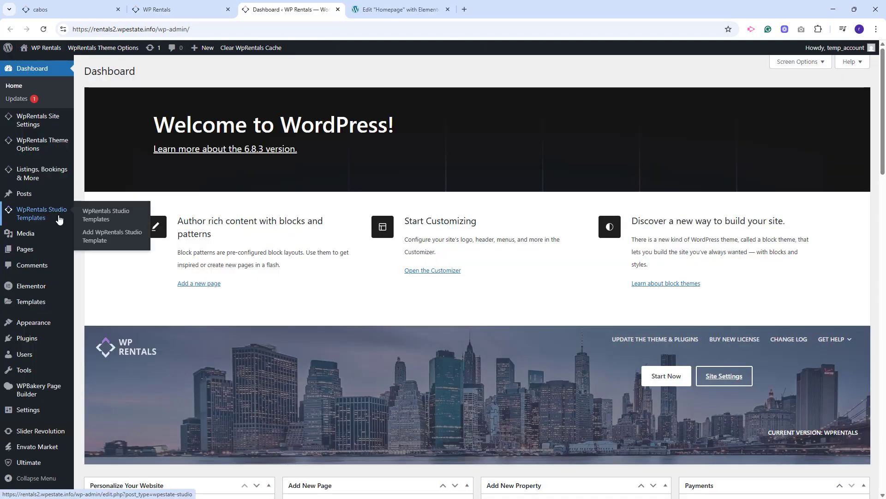
left_click(99, 211)
mouse_move(128, 244)
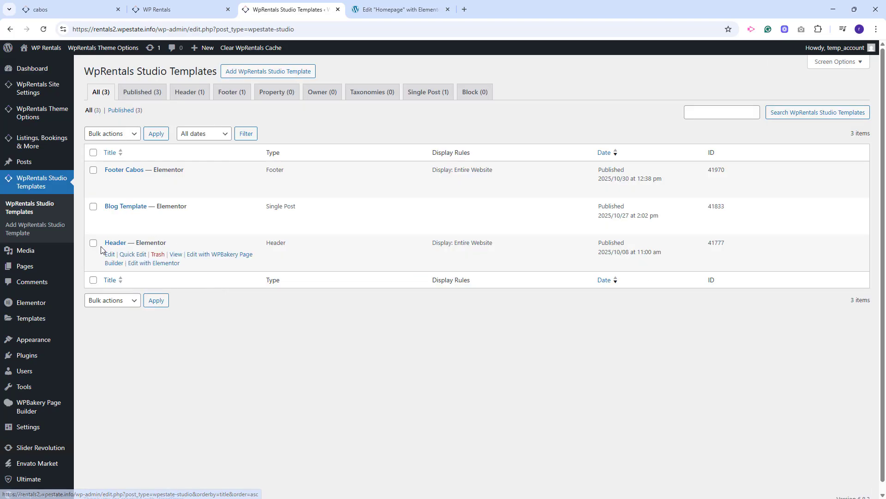
left_click(145, 264)
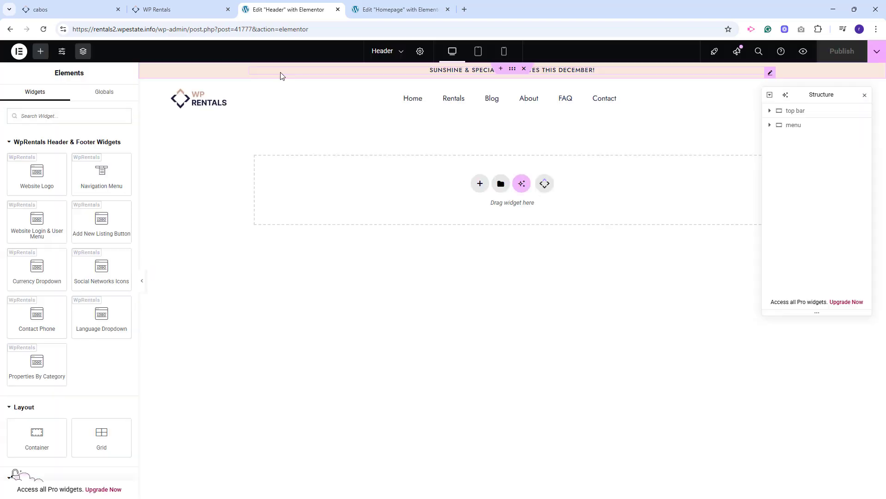
Inspect the header template's top bar heading, website logo and navigation menu settings.
left_click(281, 74)
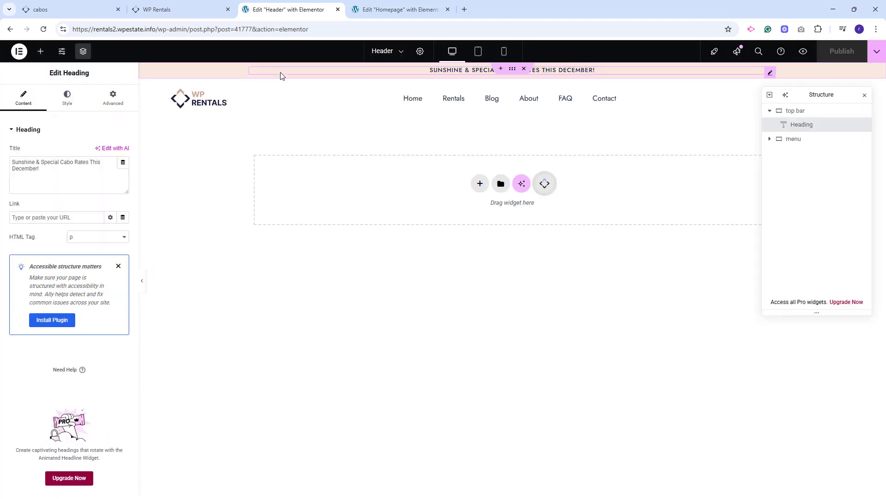
left_click(197, 106)
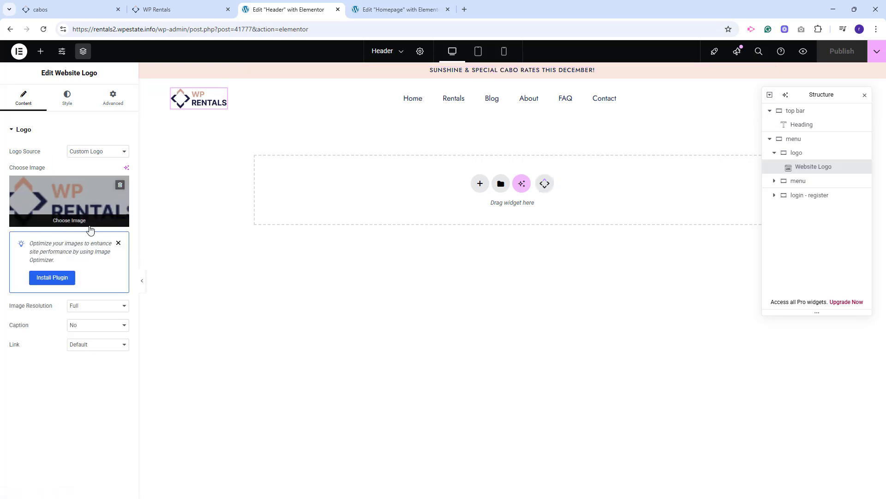
left_click(428, 108)
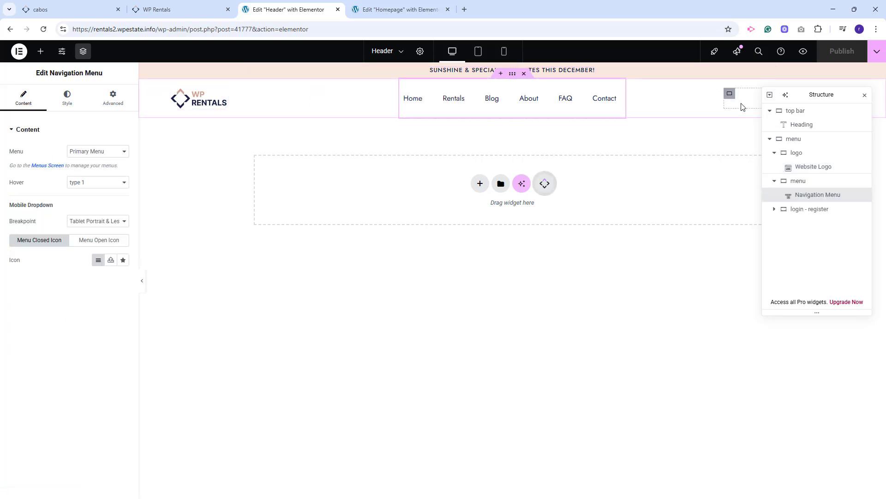
Open the Footer Cabos template in Elementor and inspect its description, House Types, link lists and outer container styling.
left_click(14, 31)
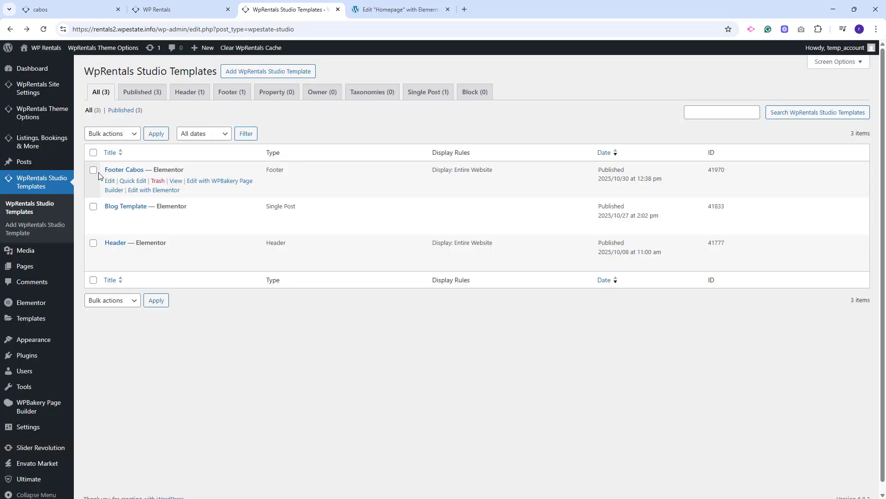
left_click(169, 191)
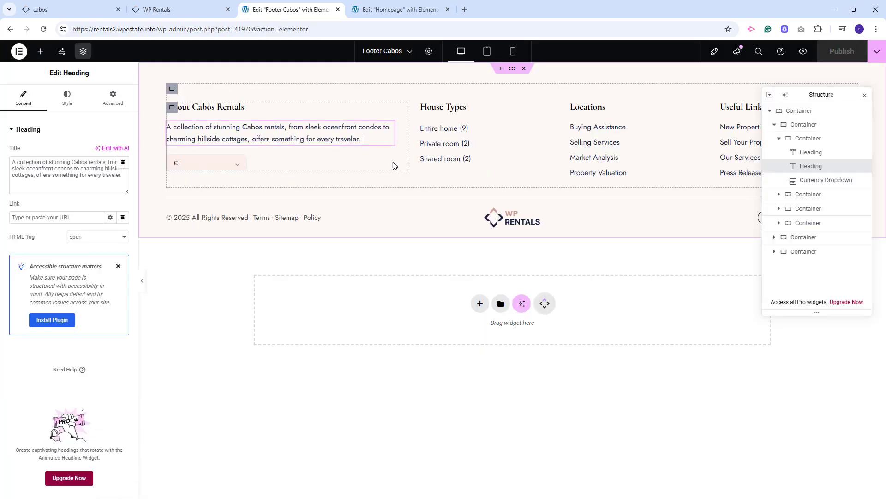
left_click(423, 159)
left_click(593, 157)
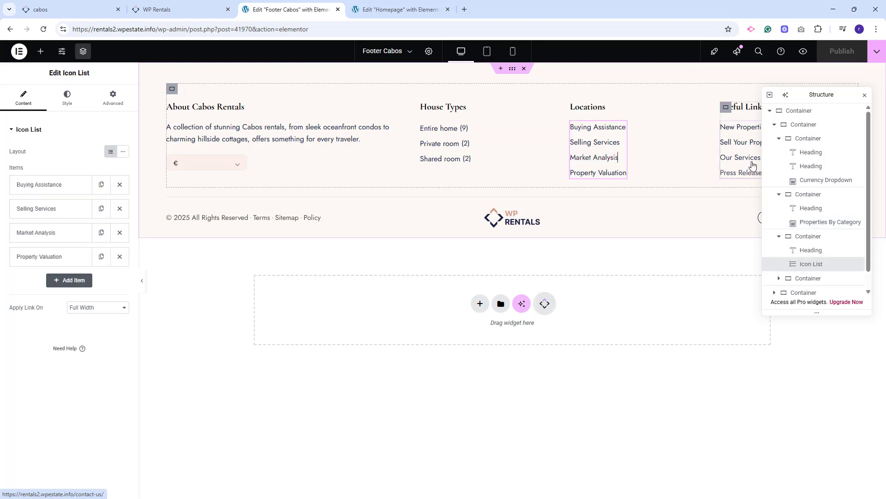
left_click(751, 165)
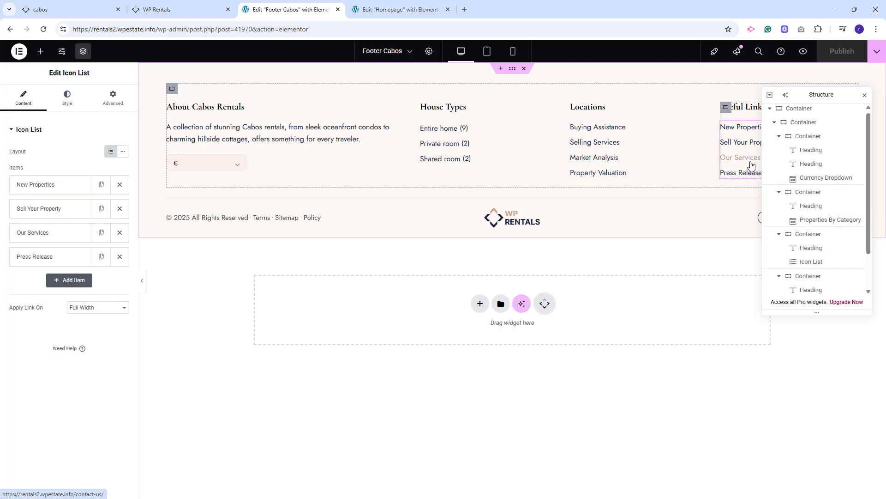
left_click(808, 112)
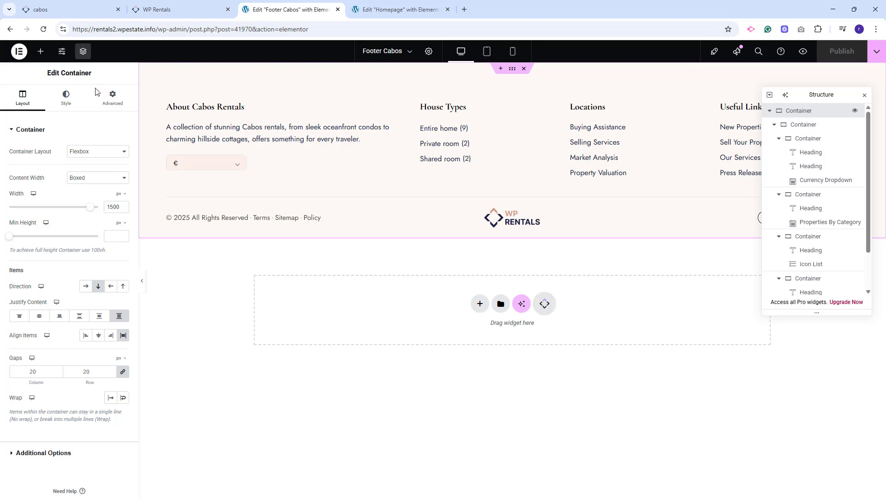
left_click(63, 107)
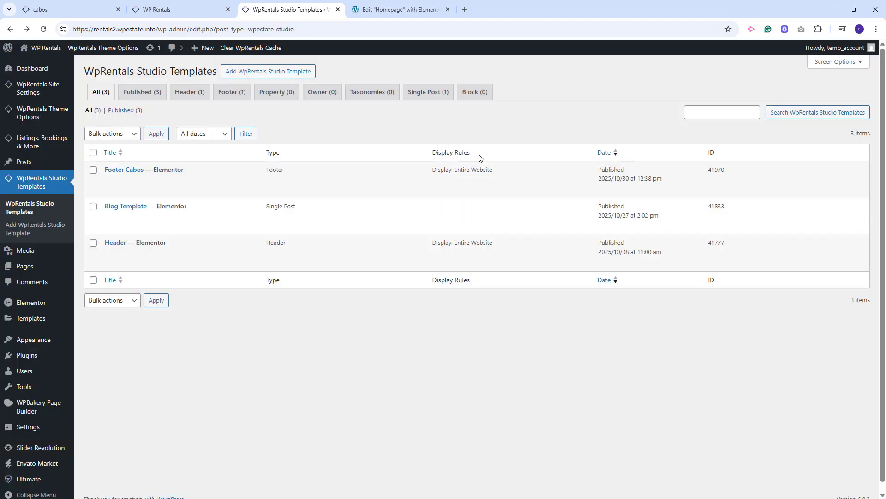
Open the Footer Cabos template's edit page and inspect the options available for its display location.
mouse_move(113, 183)
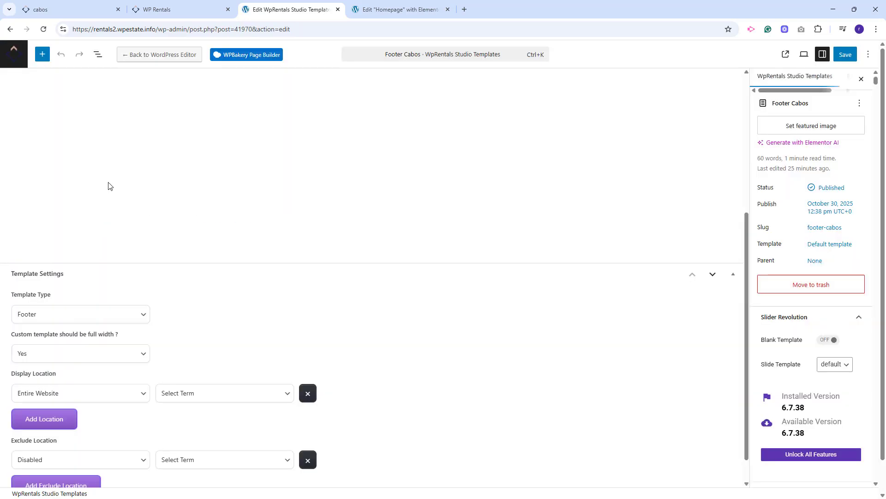
left_click(75, 395)
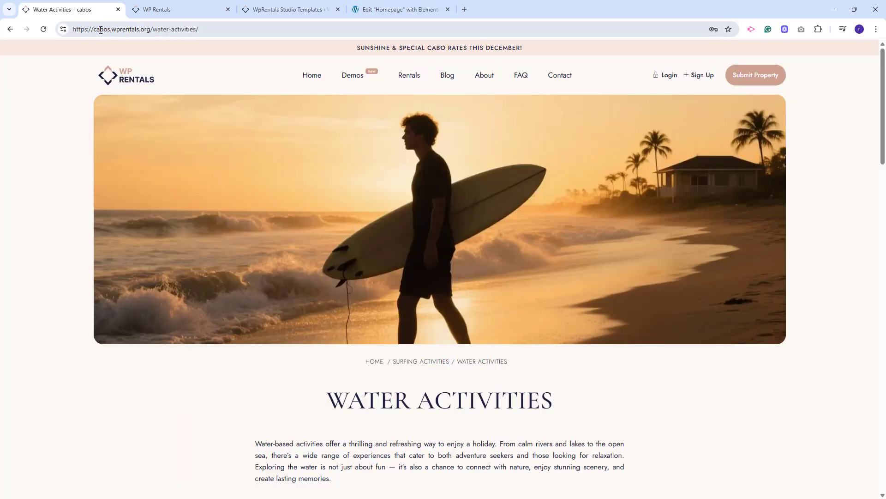
scroll(686, 227, "down", 4)
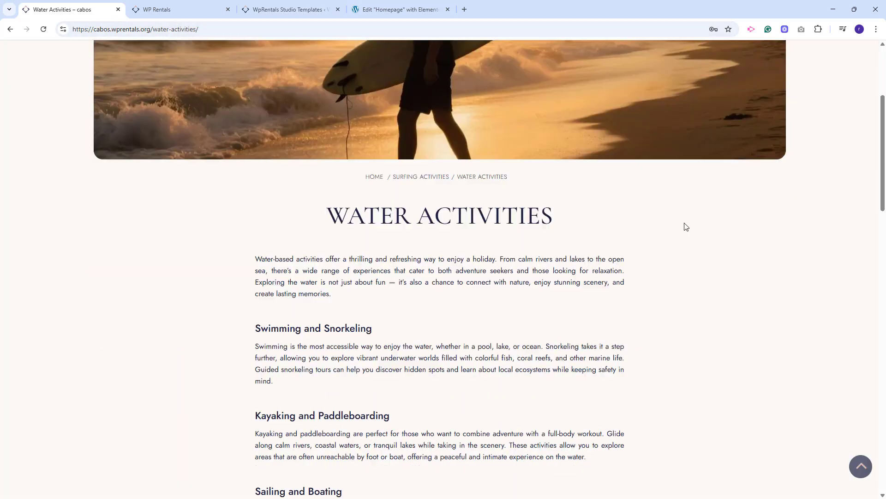
Review the Water Activities post on the Cabos demo site, from its text down to the related posts.
scroll(686, 227, "down", 14)
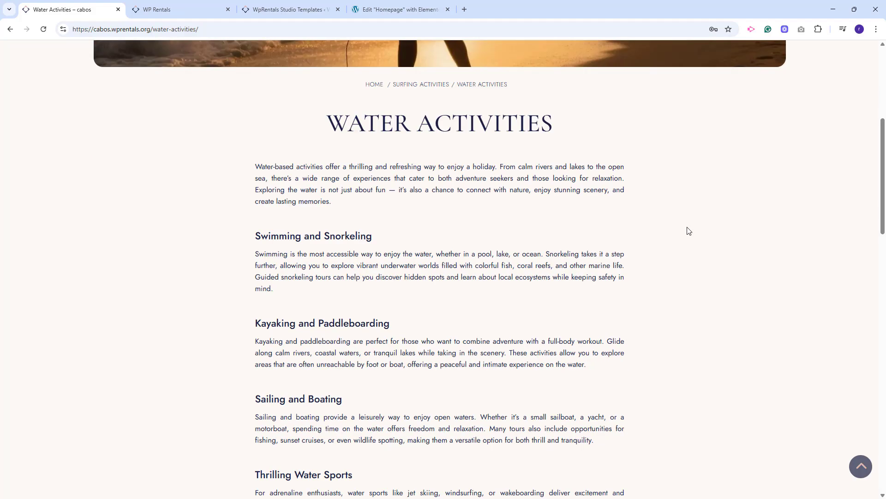
scroll(493, 254, "up", 6)
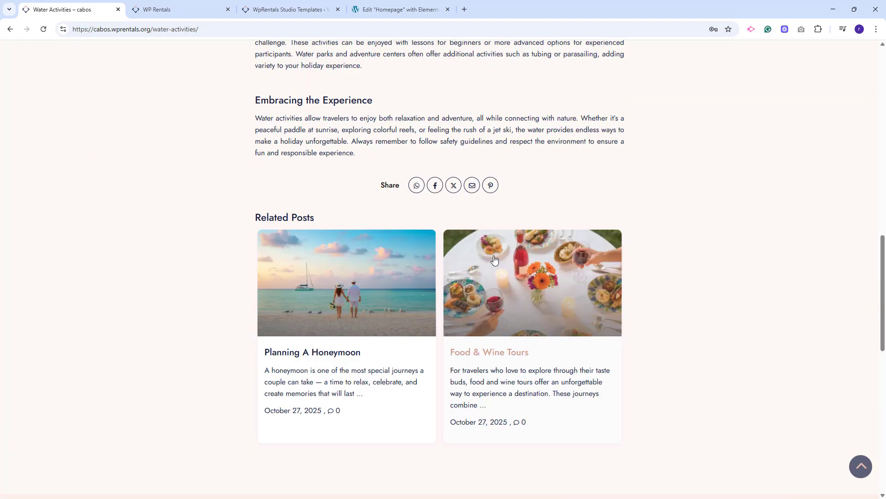
Open Blog Template from WpRentals Studio Templates, set its display location to All Posts and save it.
left_click(291, 9)
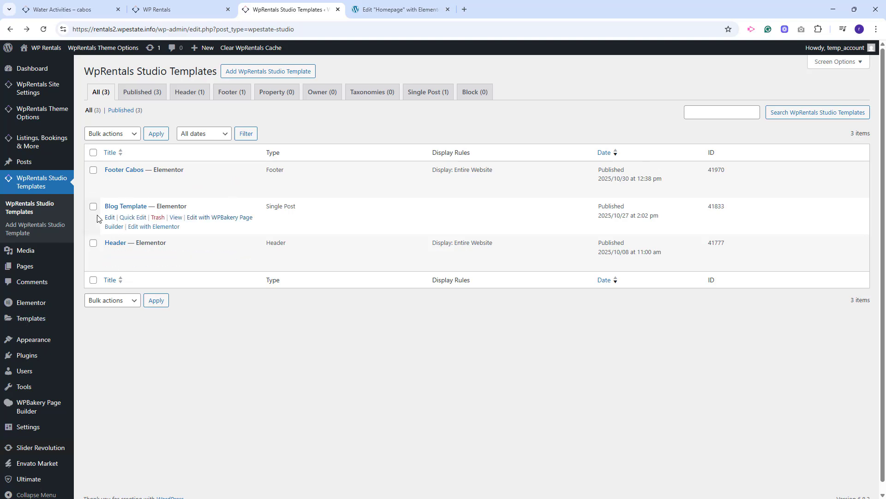
left_click(108, 217)
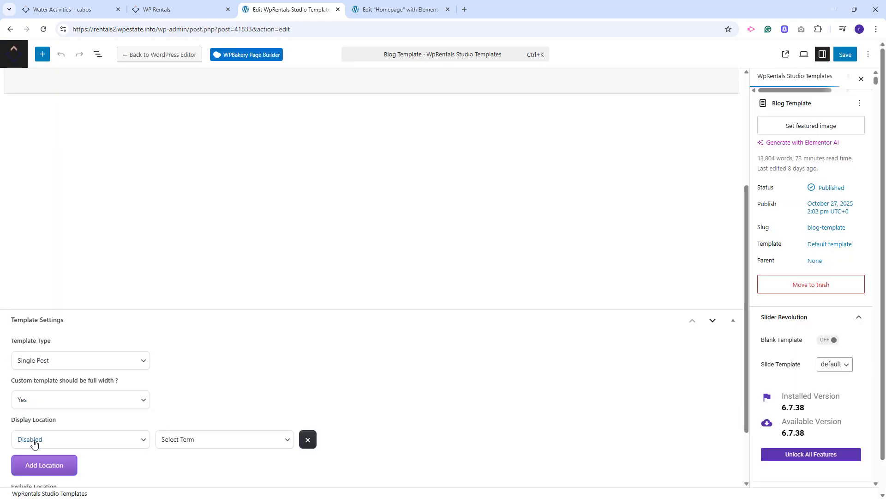
left_click(34, 442)
left_click(26, 388)
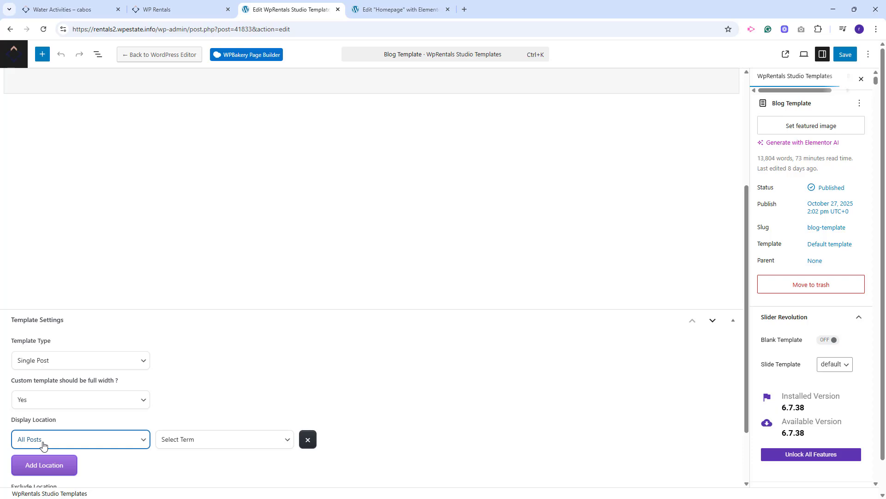
left_click(846, 58)
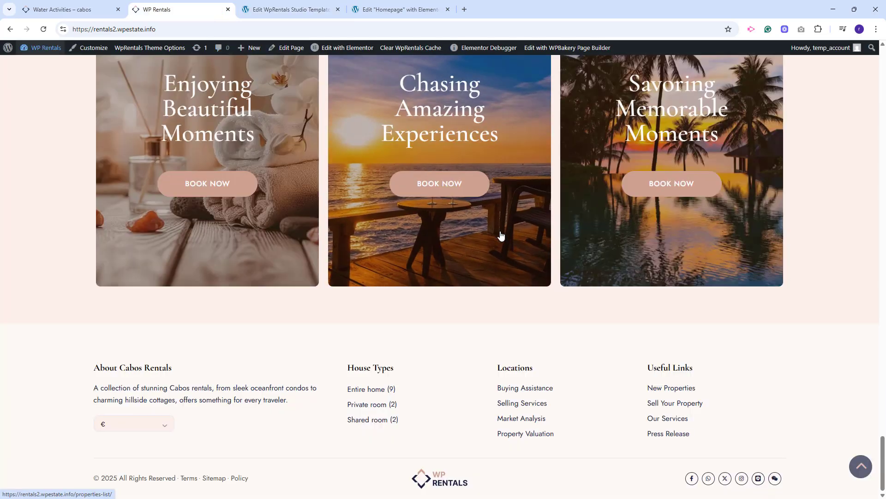
Open the homepage in the Elementor editor and inspect the hero container's layout and background color settings.
left_click(861, 467)
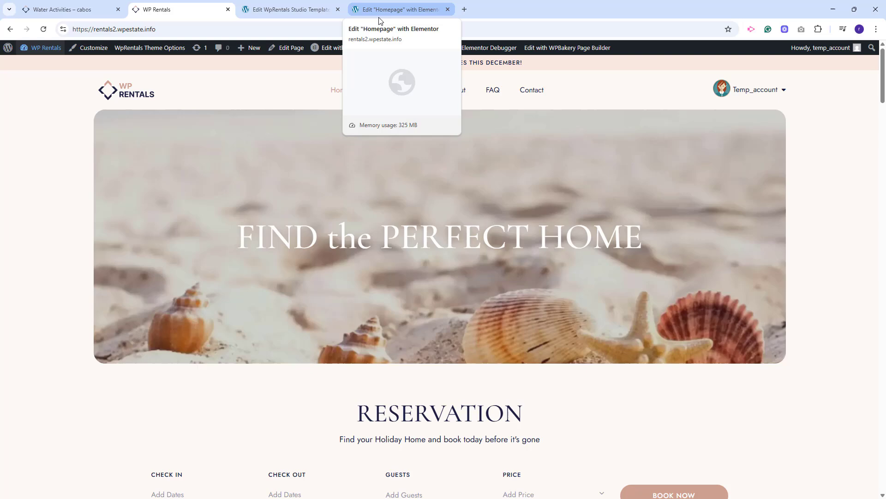
left_click(379, 11)
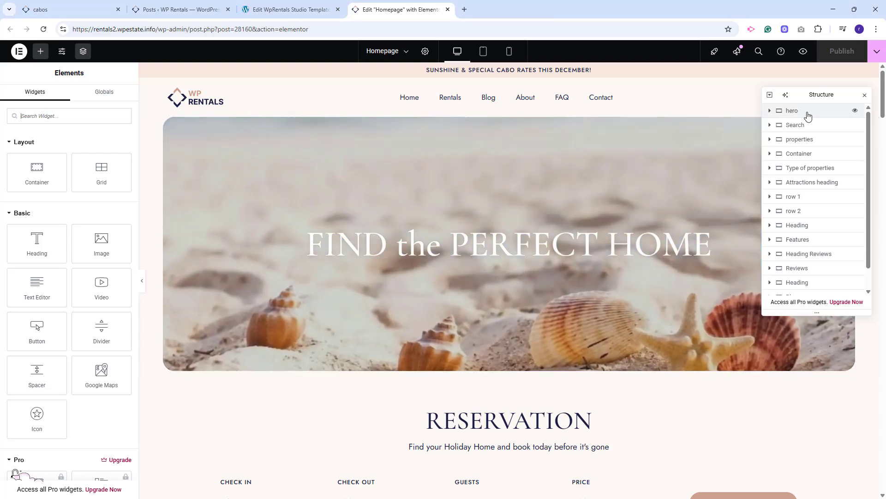
left_click(146, 294)
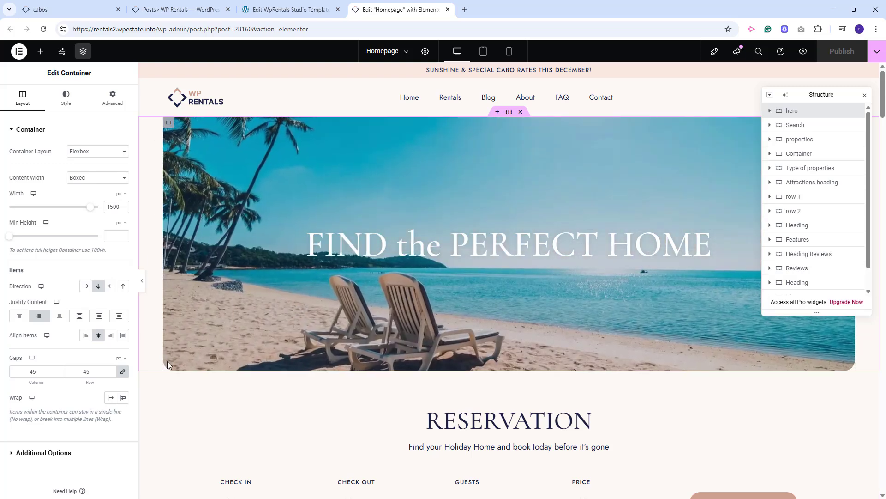
left_click(66, 97)
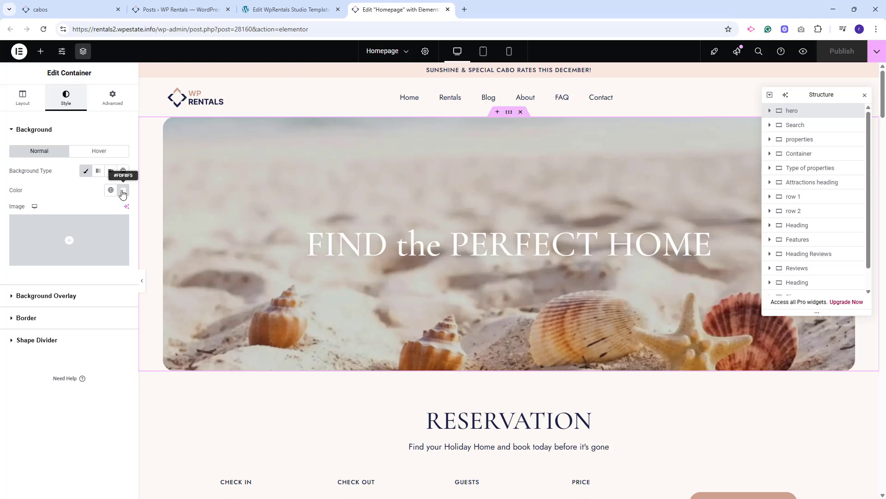
left_click(801, 112)
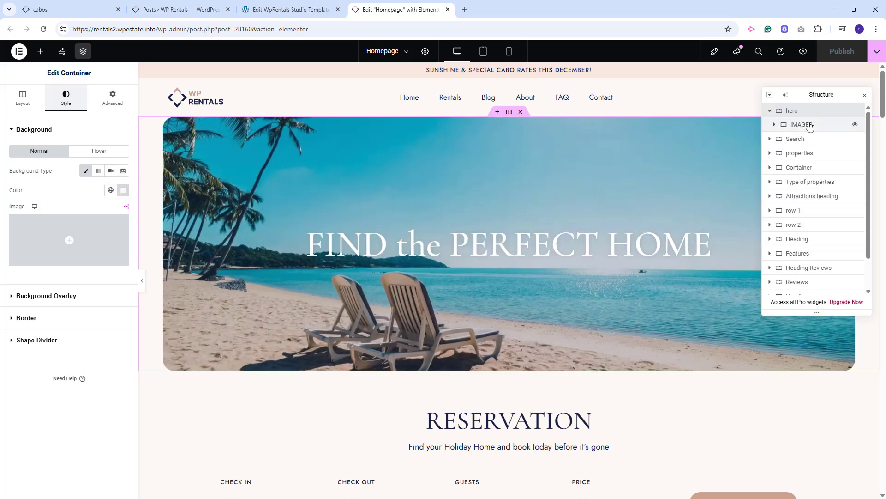
Inspect the background slideshow of the hero's IMAGES container and the title of the hero heading.
left_click(809, 128)
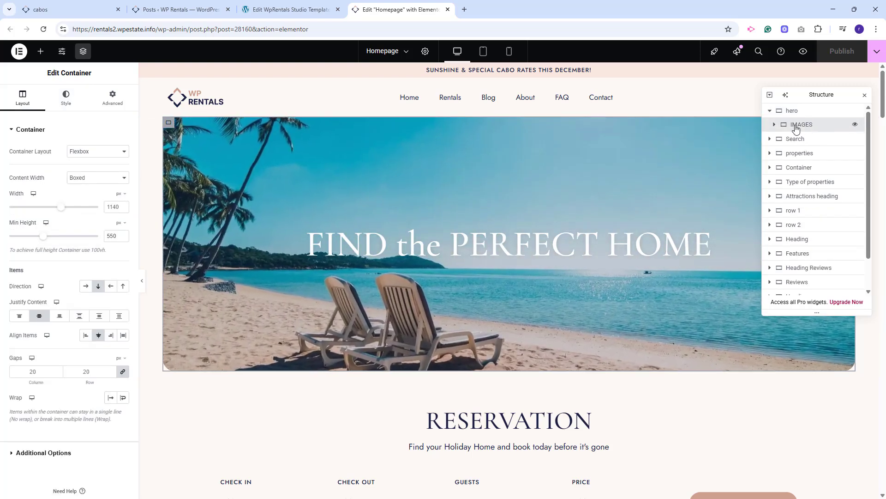
left_click(66, 98)
mouse_move(18, 217)
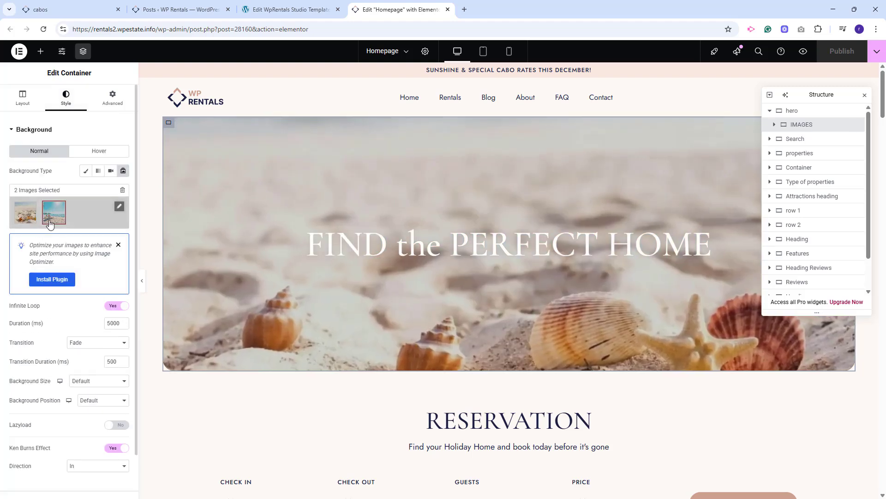
left_click(491, 251)
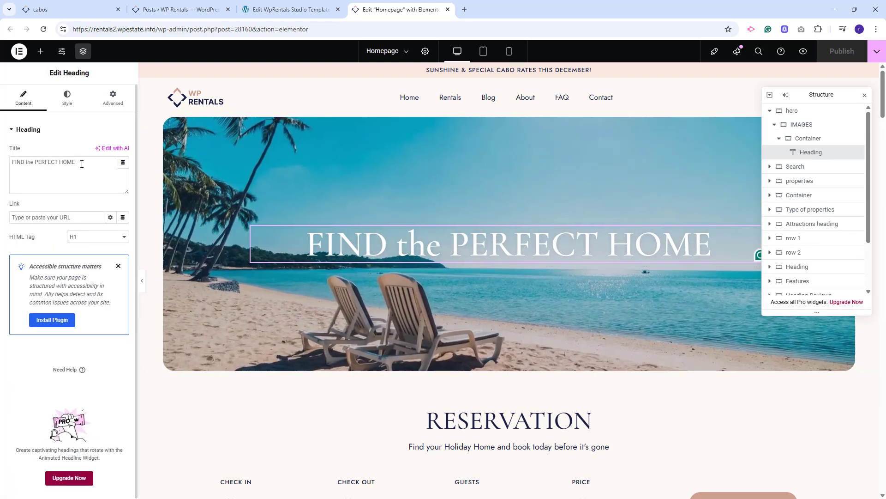
left_click_drag(76, 163, 13, 163)
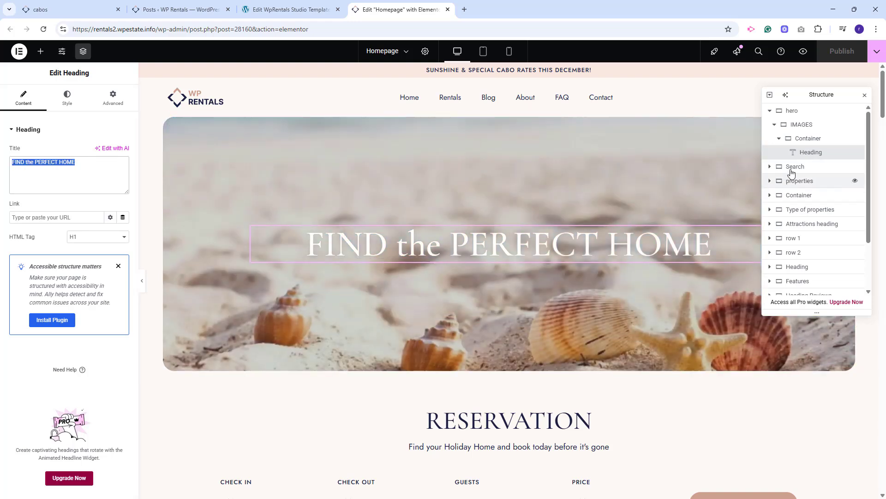
Inspect the Search section's container background, its Reservation headings and the Search Form Builder fields.
left_click(791, 168)
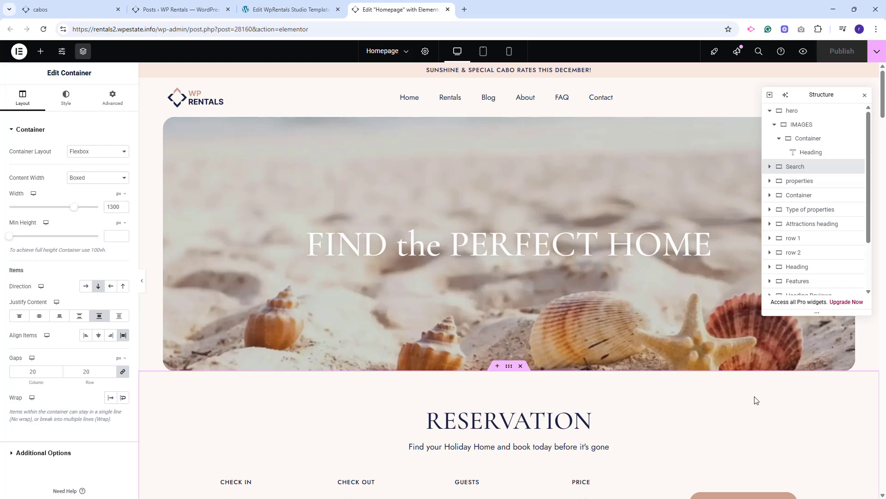
scroll(754, 399, "down", 3)
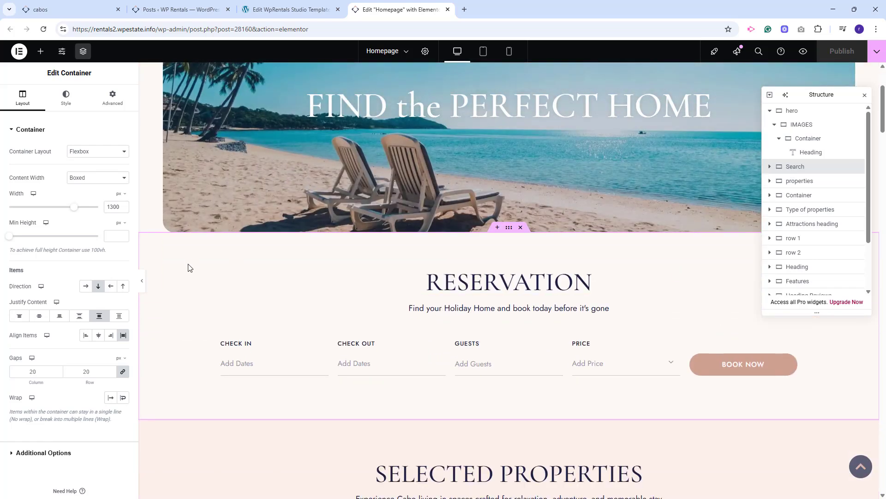
left_click(68, 104)
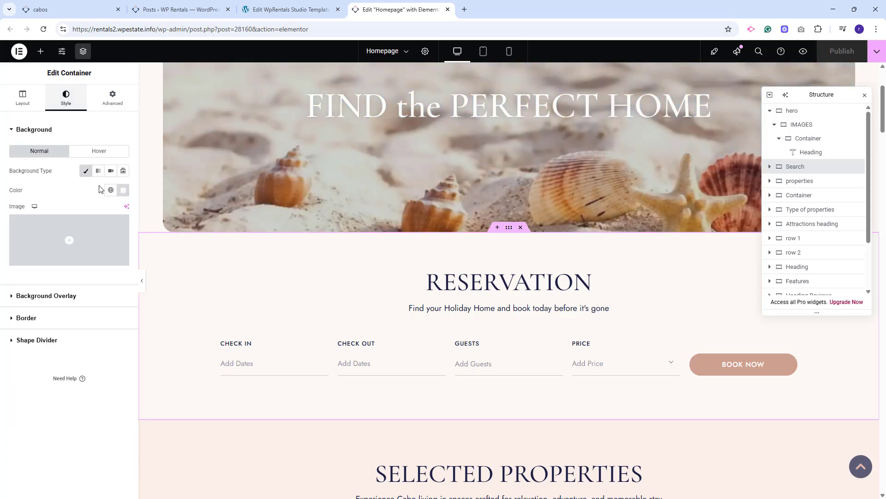
left_click(508, 286)
left_click(505, 313)
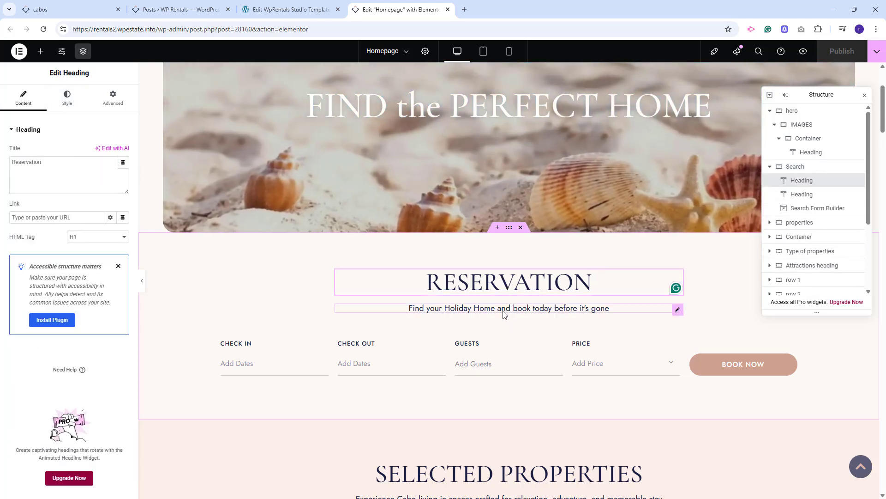
left_click(539, 350)
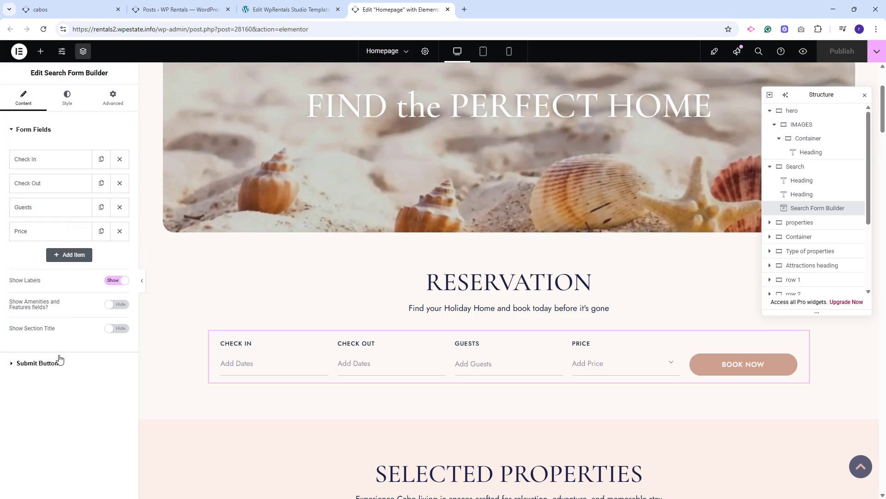
Inspect the Selected Properties section's container, subheading and the WpRentals Recent Items content and filter settings.
left_click(804, 225)
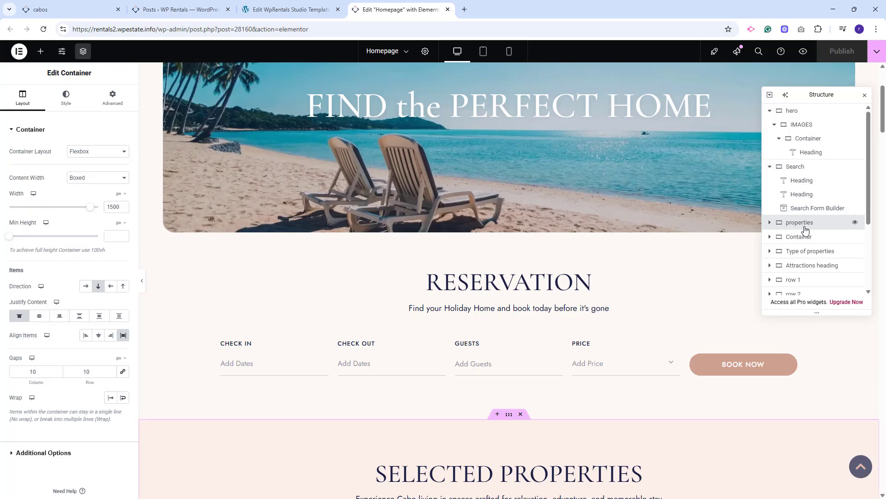
scroll(805, 231, "down", 2)
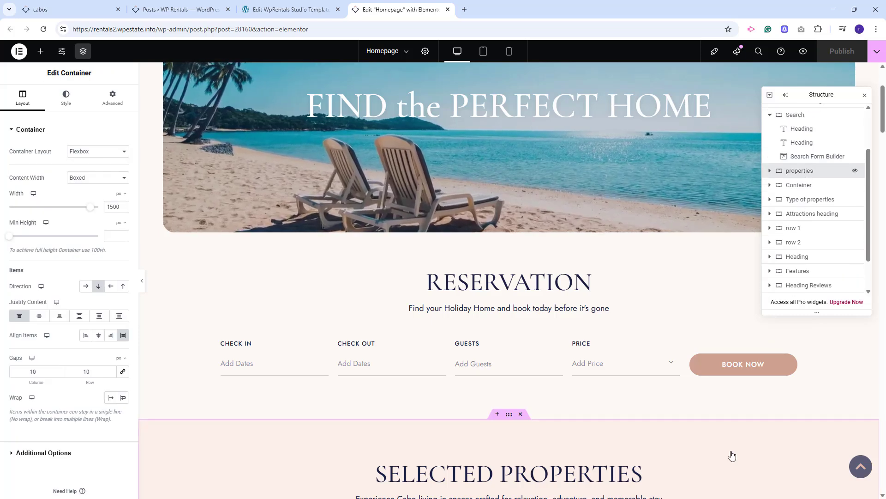
scroll(732, 454, "down", 7)
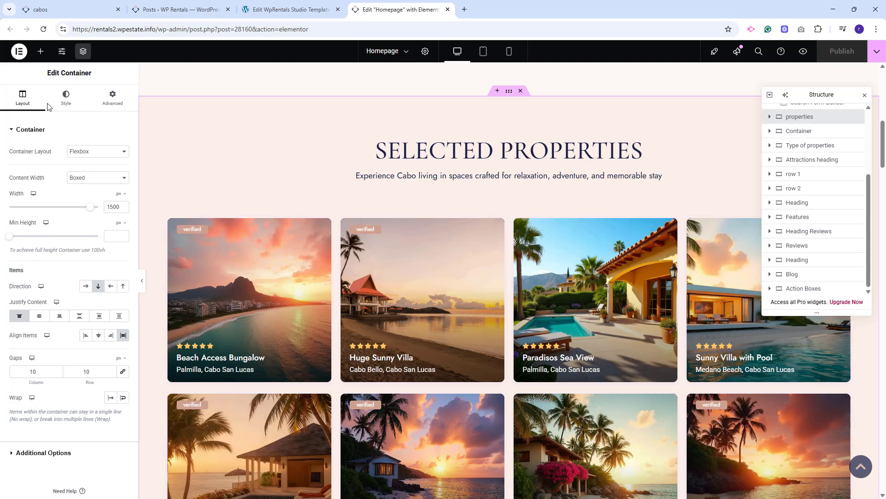
left_click(403, 175)
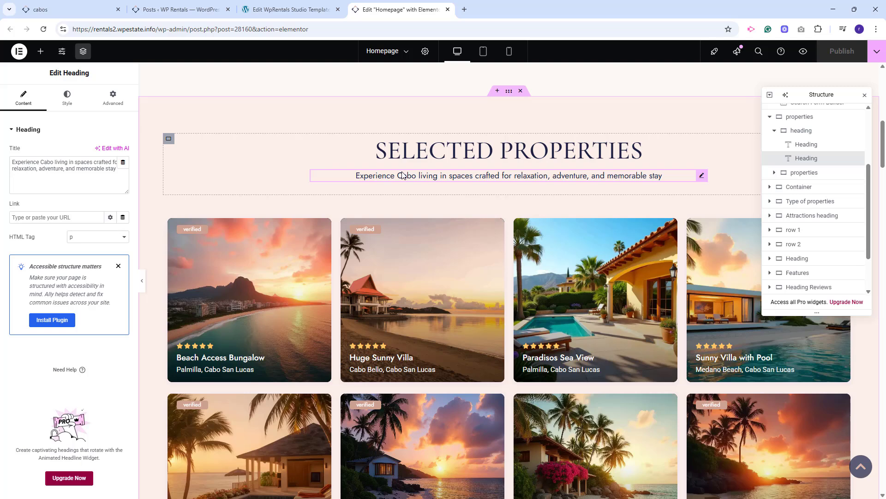
left_click(336, 314)
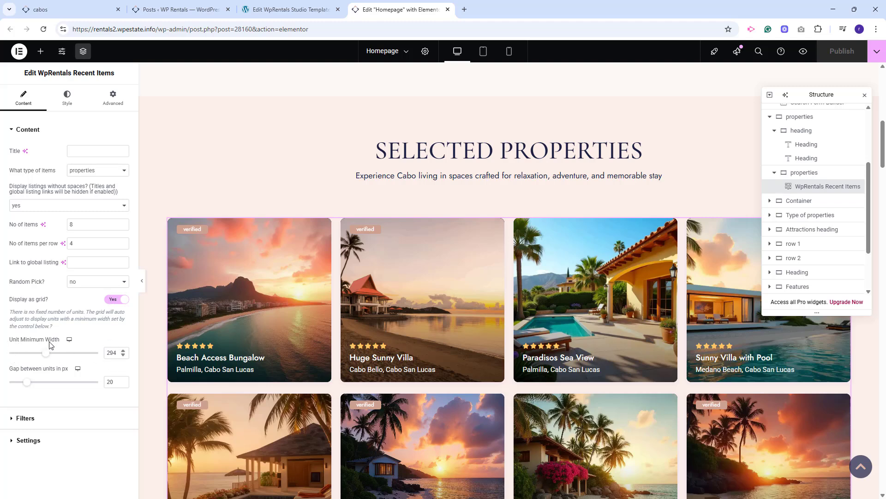
left_click(24, 421)
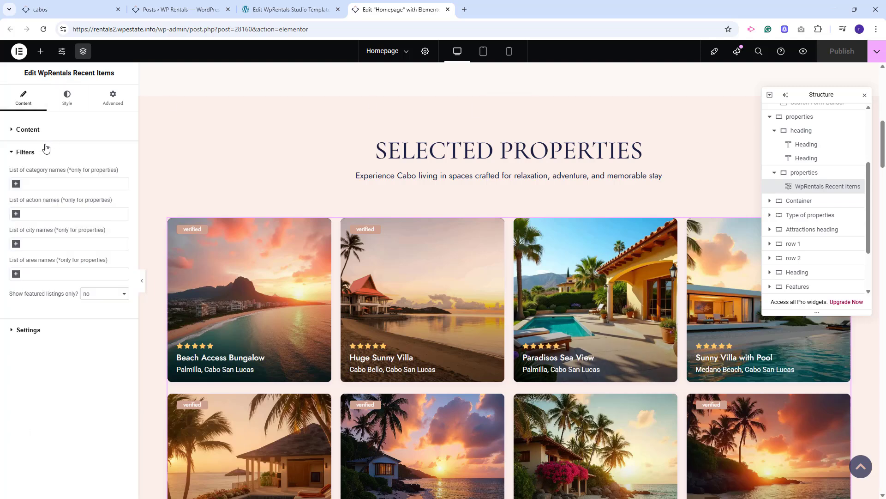
Inspect the Cabos Areas heading container, the Type of properties container and the Medano Beach categories list.
left_click(801, 201)
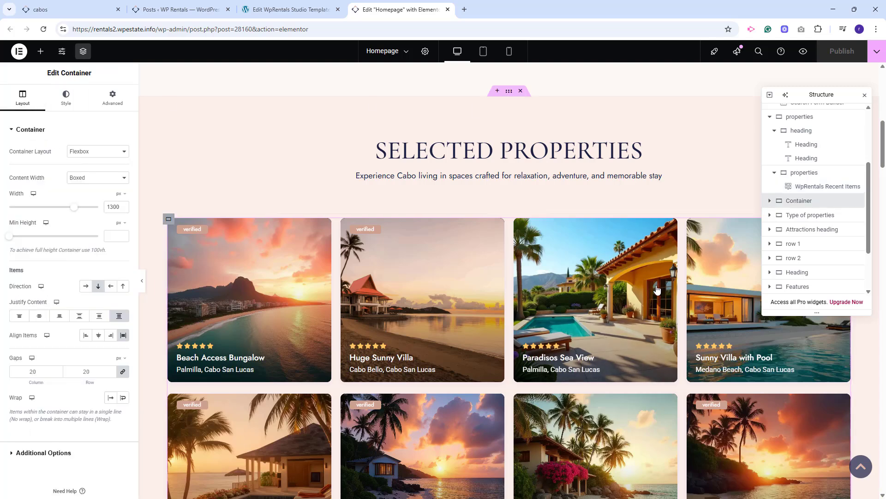
left_click(806, 215)
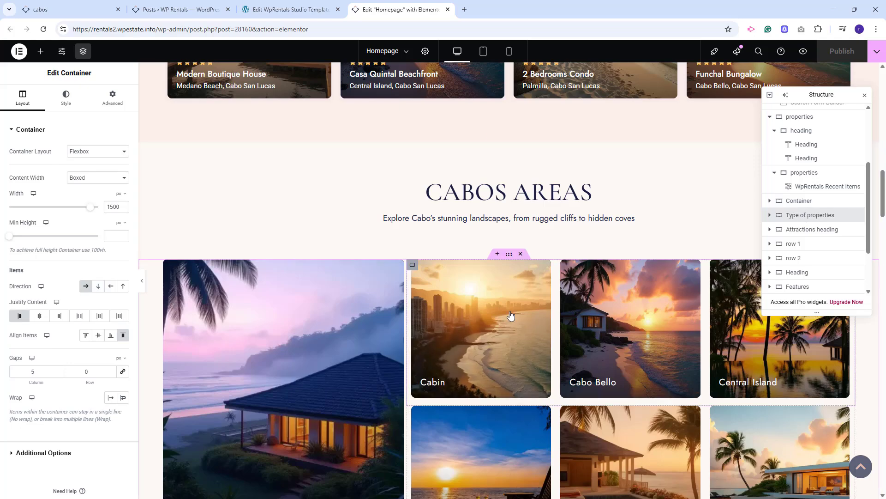
scroll(510, 315, "down", 3)
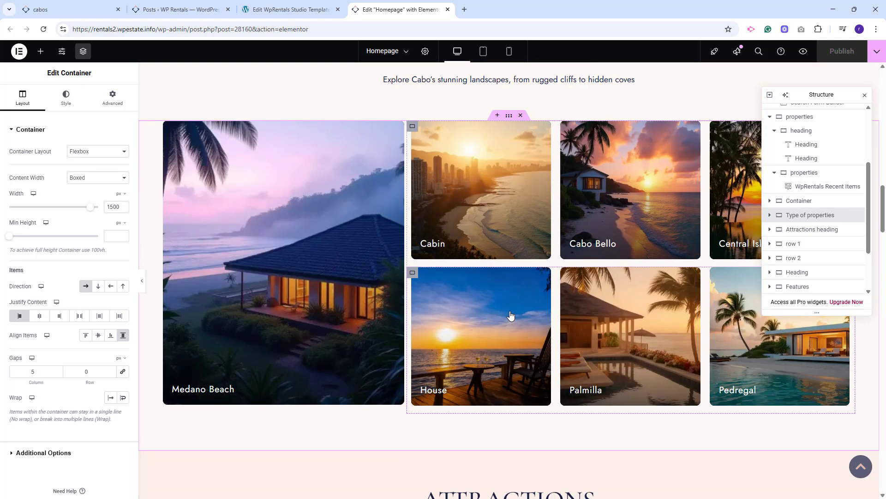
left_click(294, 351)
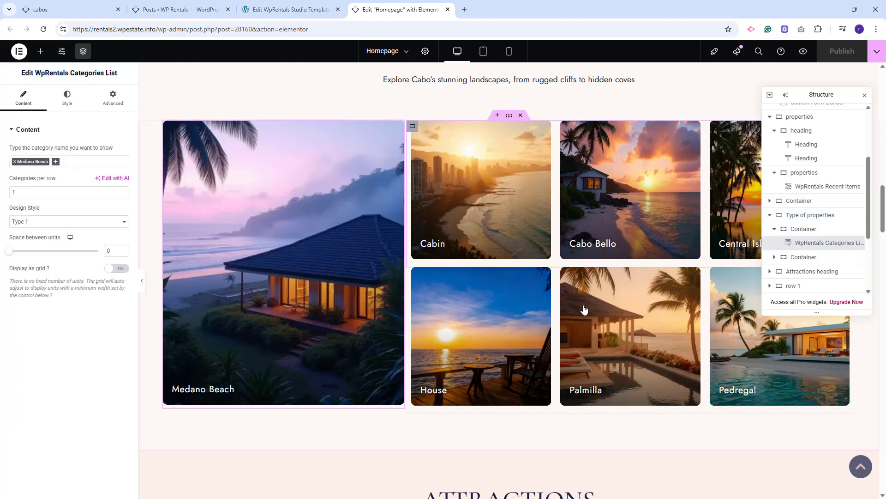
Inspect the Attractions heading container and the WpRentals Sliding Box items in the first attractions row.
left_click(808, 272)
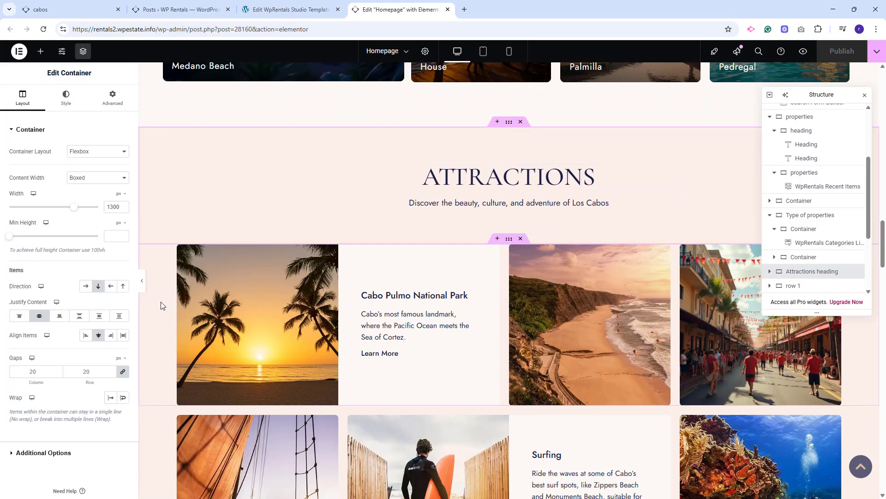
left_click(67, 110)
left_click(460, 375)
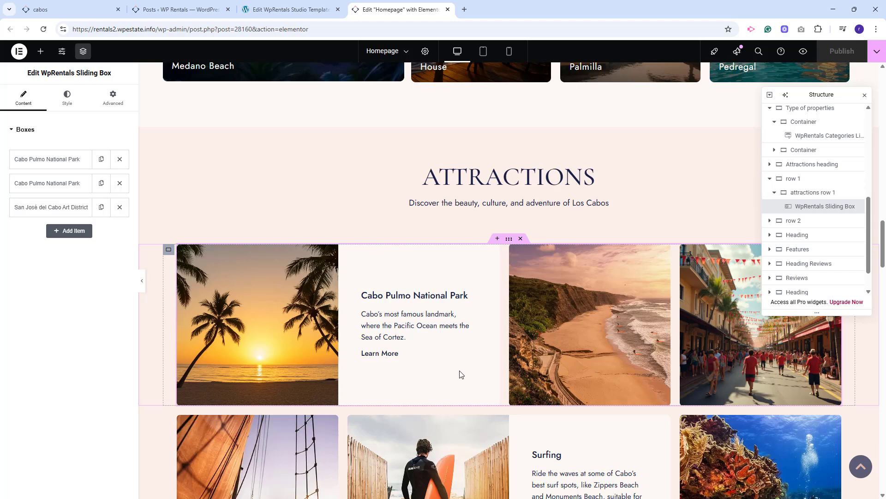
Inspect the first Cabo Pulmo National Park item of the Sliding Box and the attractions row 2 container.
left_click(21, 160)
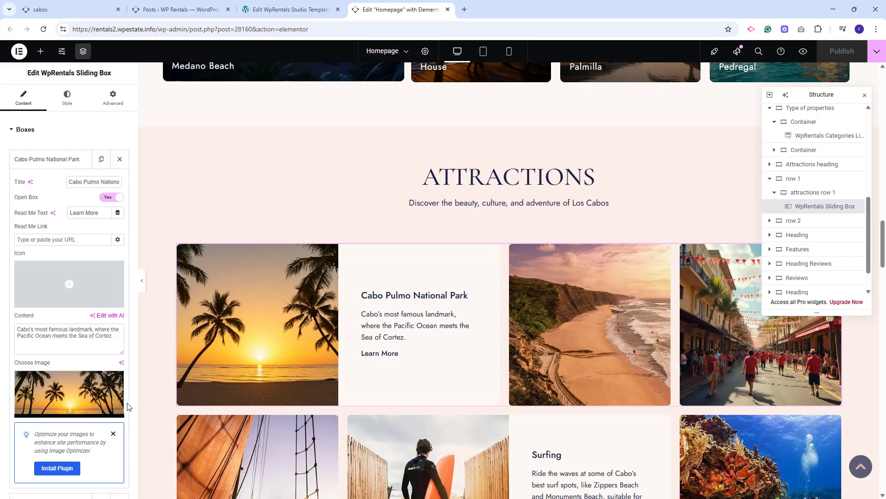
scroll(415, 314, "down", 8)
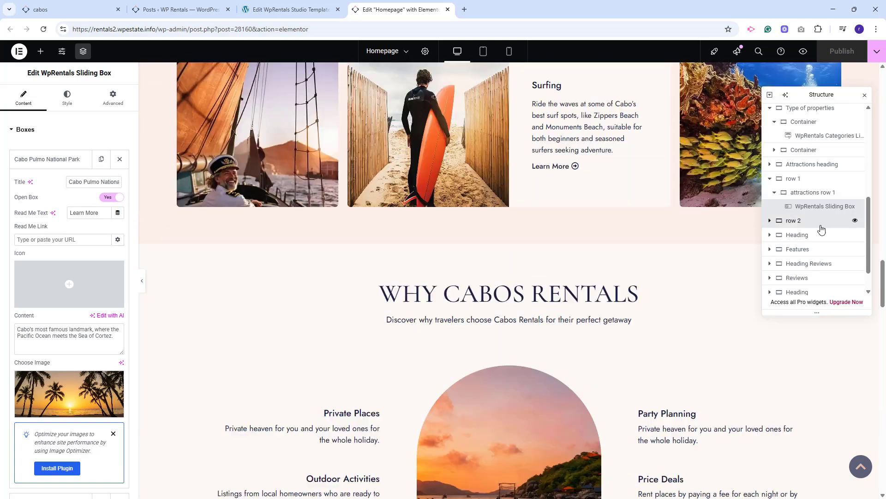
left_click(820, 224)
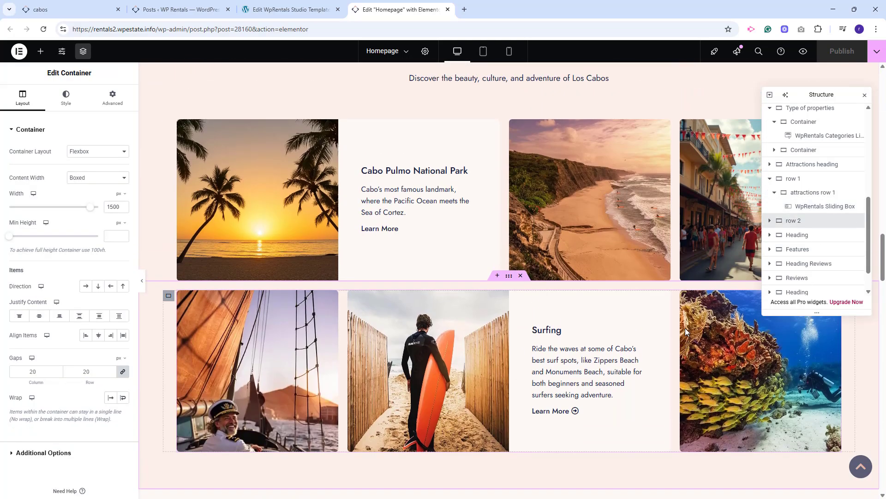
Inspect the Why Cabos Rentals subheading, the Features section's central image and its left-column icon boxes.
scroll(685, 328, "down", 5)
left_click(465, 149)
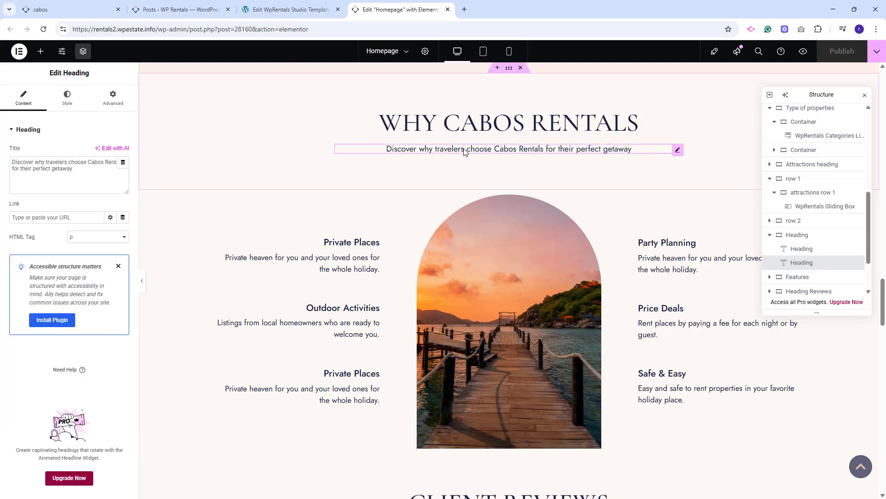
left_click(491, 284)
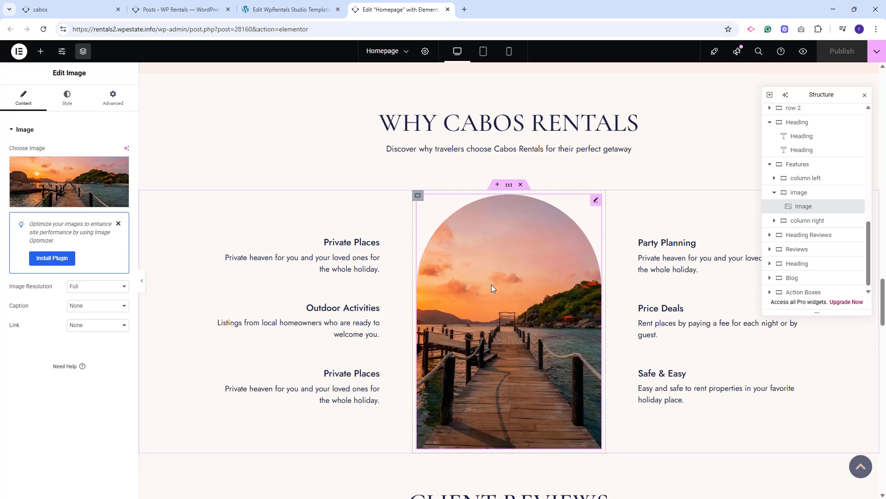
left_click(377, 258)
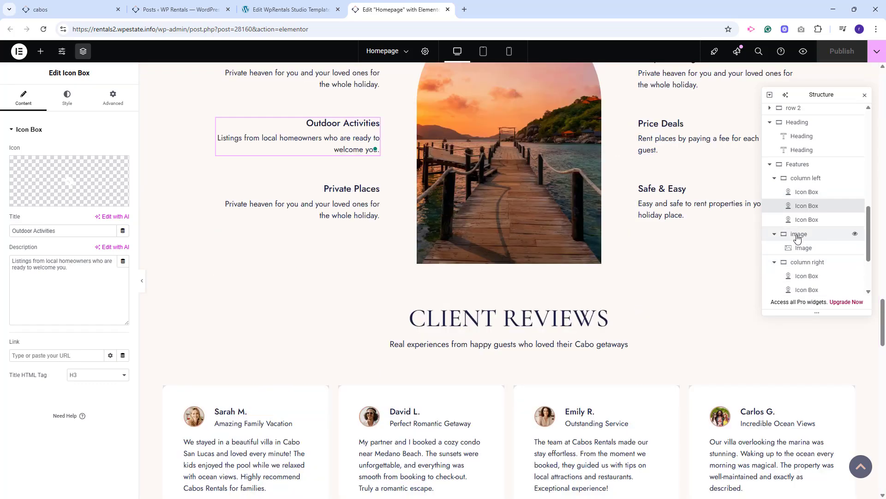
scroll(798, 239, "down", 1)
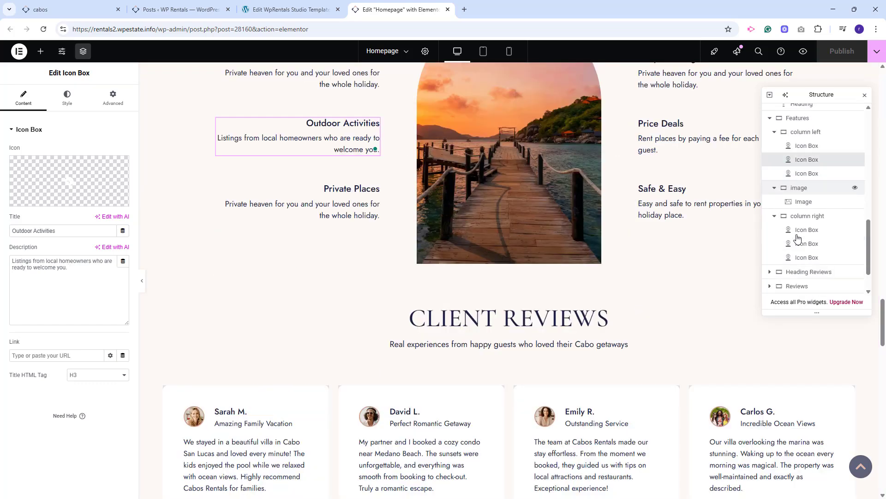
Inspect the Heading Reviews container and several WpRentals Testimonial widgets in the Client Reviews grid.
scroll(798, 239, "down", 1)
left_click(808, 231)
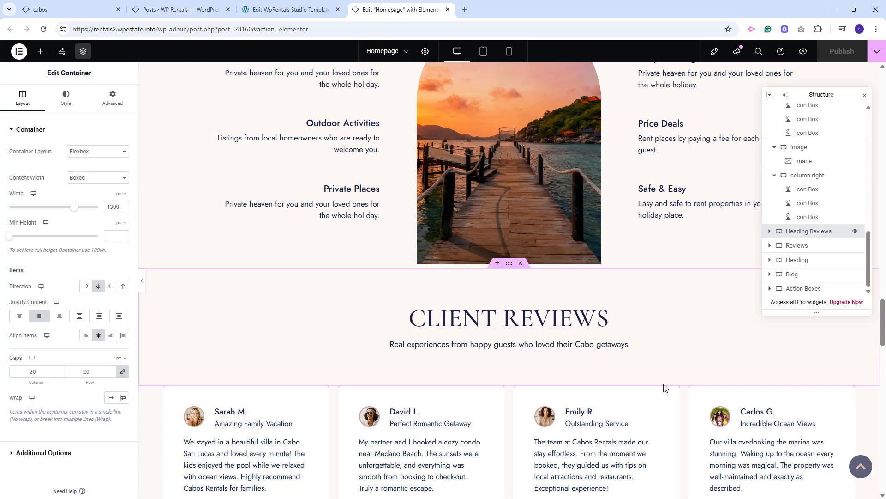
left_click(269, 388)
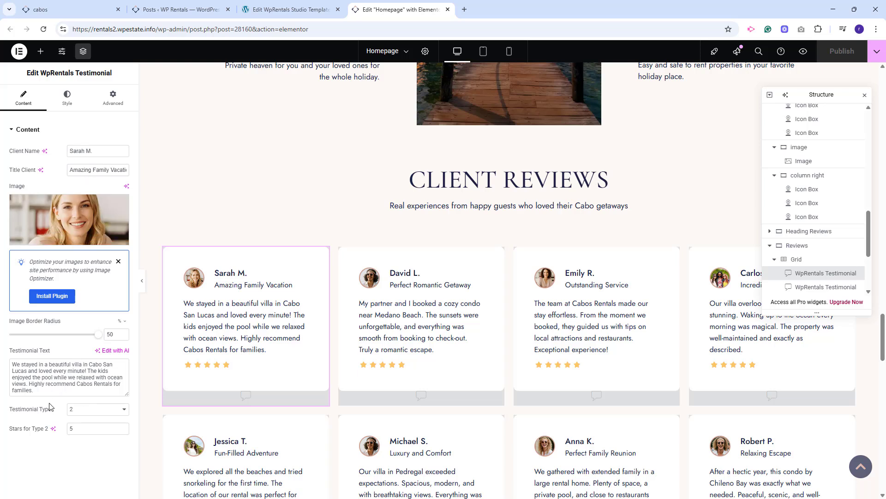
left_click(462, 398)
left_click(649, 378)
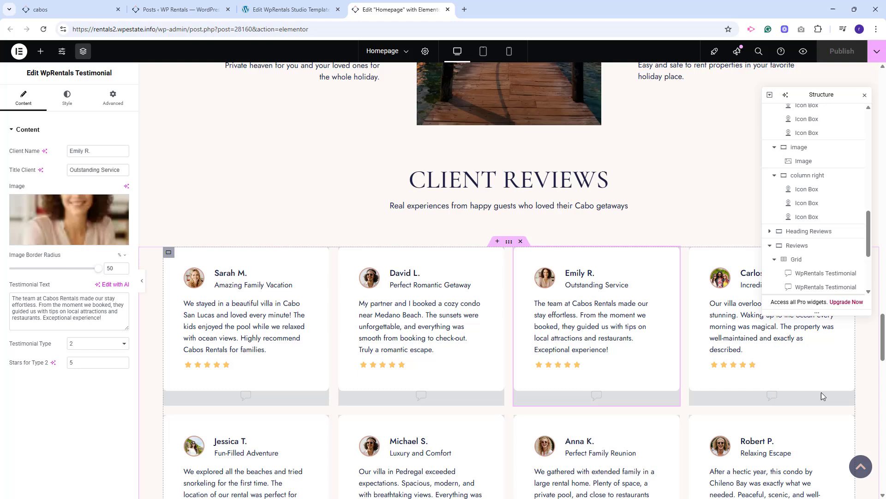
left_click(814, 493)
left_click(652, 445)
left_click(462, 446)
Examine the Items IDs of the Cabos Blog's WpRentals Content Grid and compare them with the ID column in the WordPress Posts list.
scroll(669, 311, "down", 10)
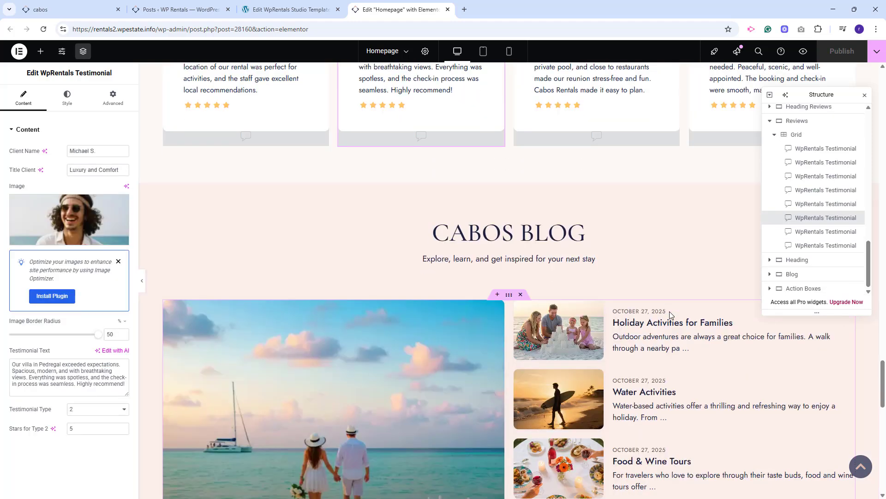
scroll(670, 311, "down", 2)
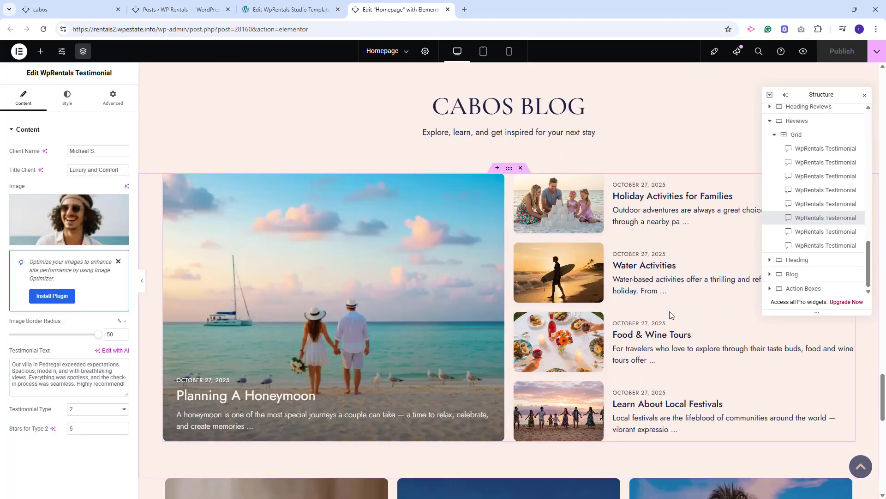
left_click(512, 294)
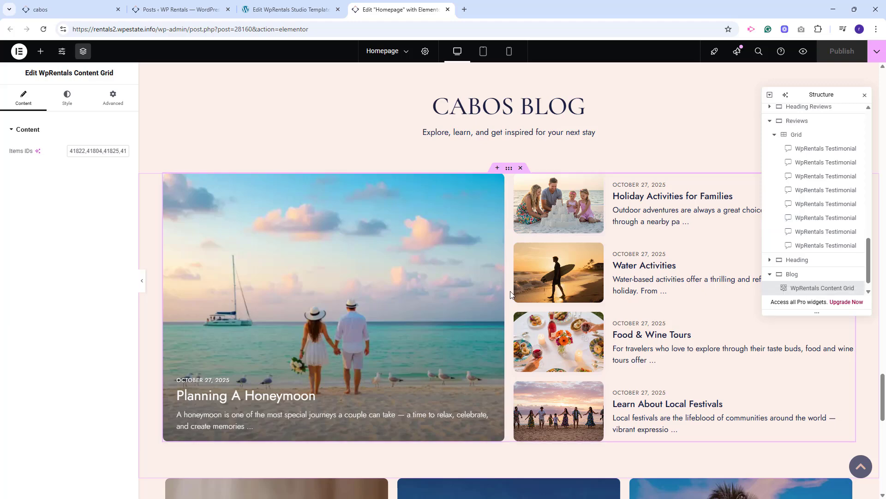
left_click_drag(71, 150, 139, 156)
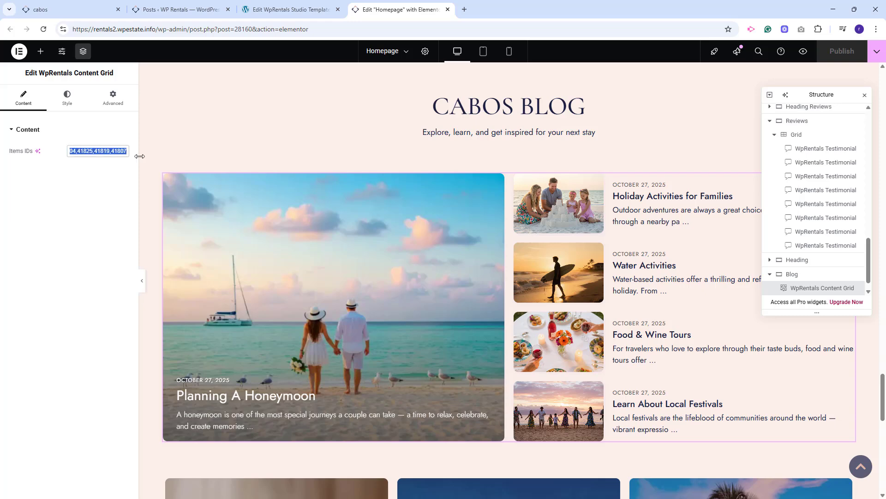
left_click(160, 18)
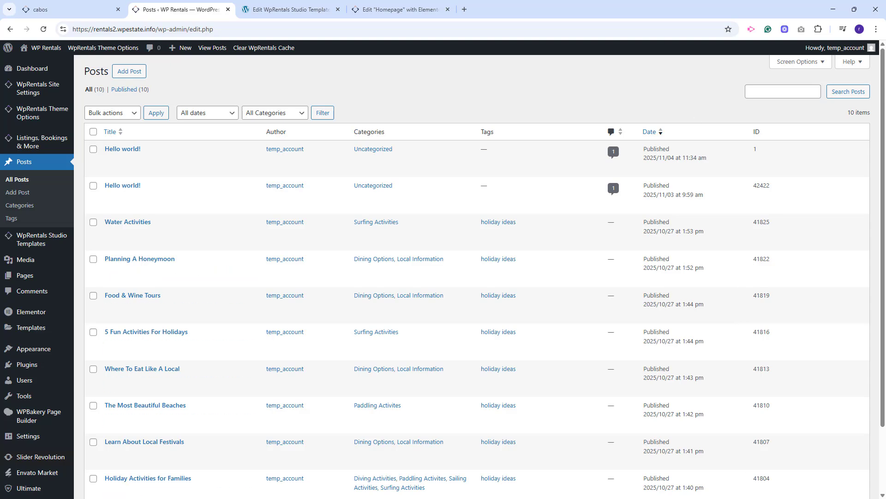
left_click(388, 15)
Inspect the Action Boxes container and the image and content settings of the Enjoying Beautiful Moments call to action.
scroll(600, 332, "down", 8)
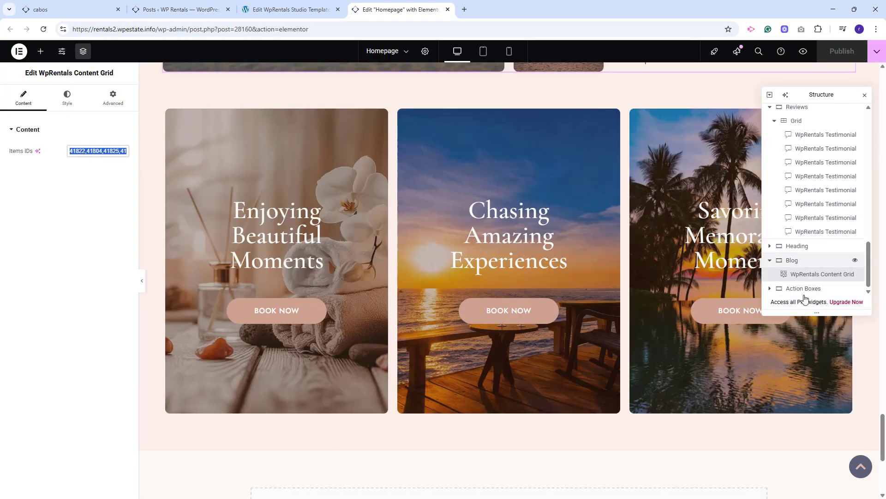
scroll(803, 290, "down", 1)
left_click(804, 289)
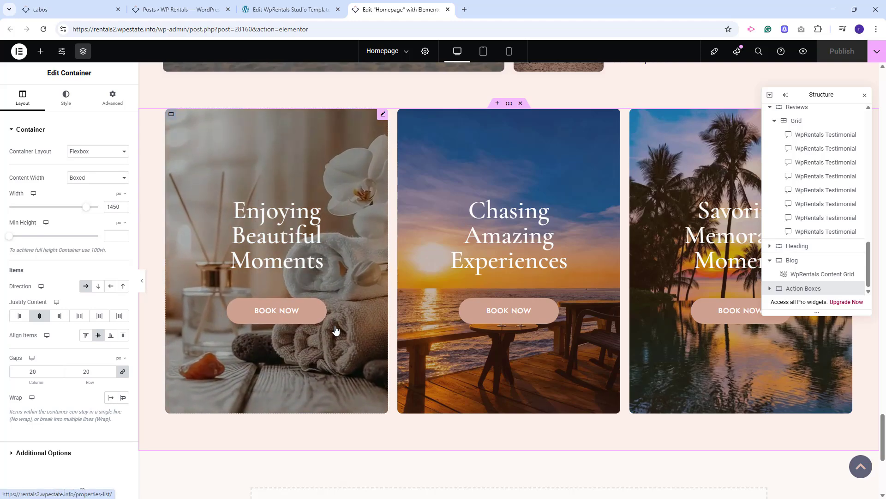
left_click(296, 247)
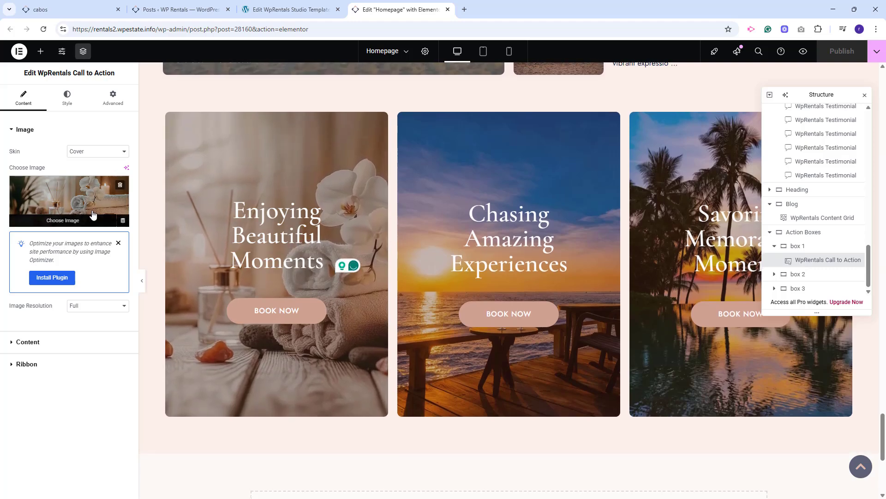
left_click(54, 344)
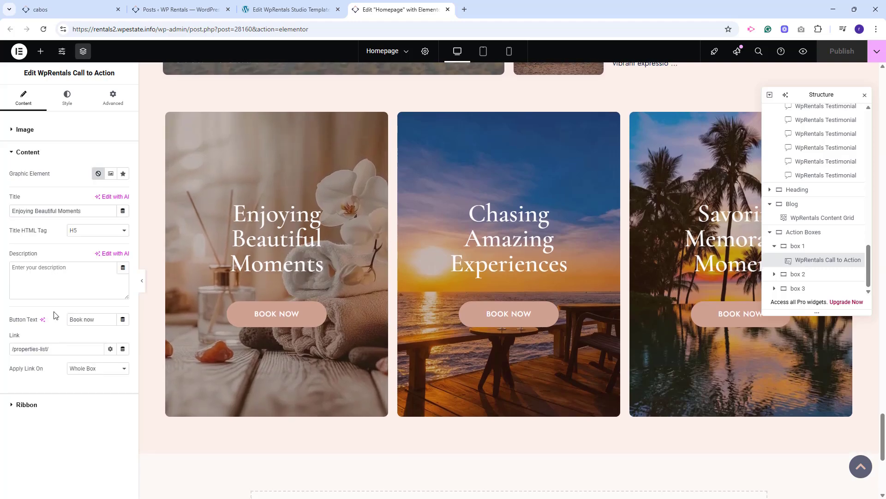
scroll(537, 251, "down", 5)
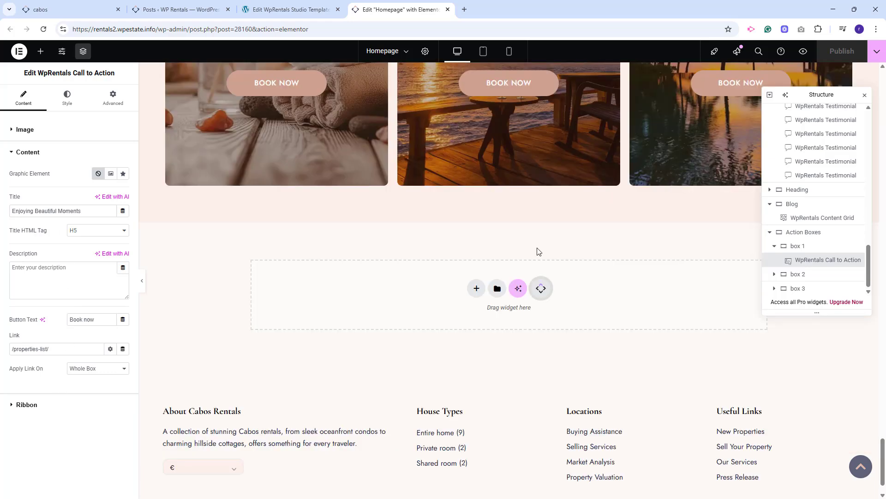